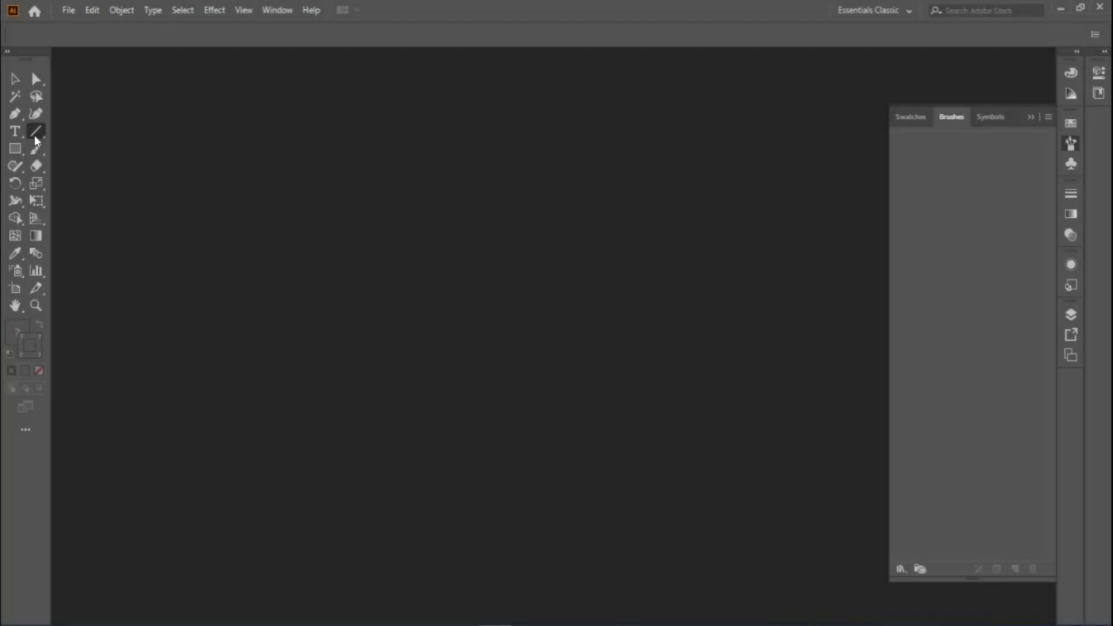
# Step: Switch to the Spiral Tool from the Line Segment tool group
pyautogui.click(34, 135)
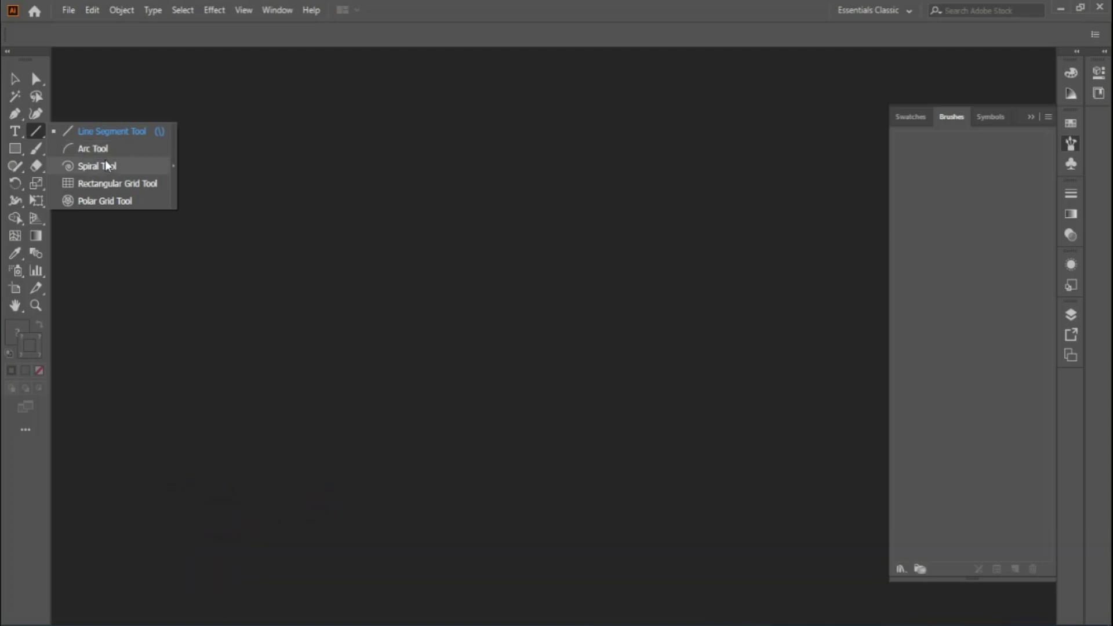
pyautogui.click(106, 165)
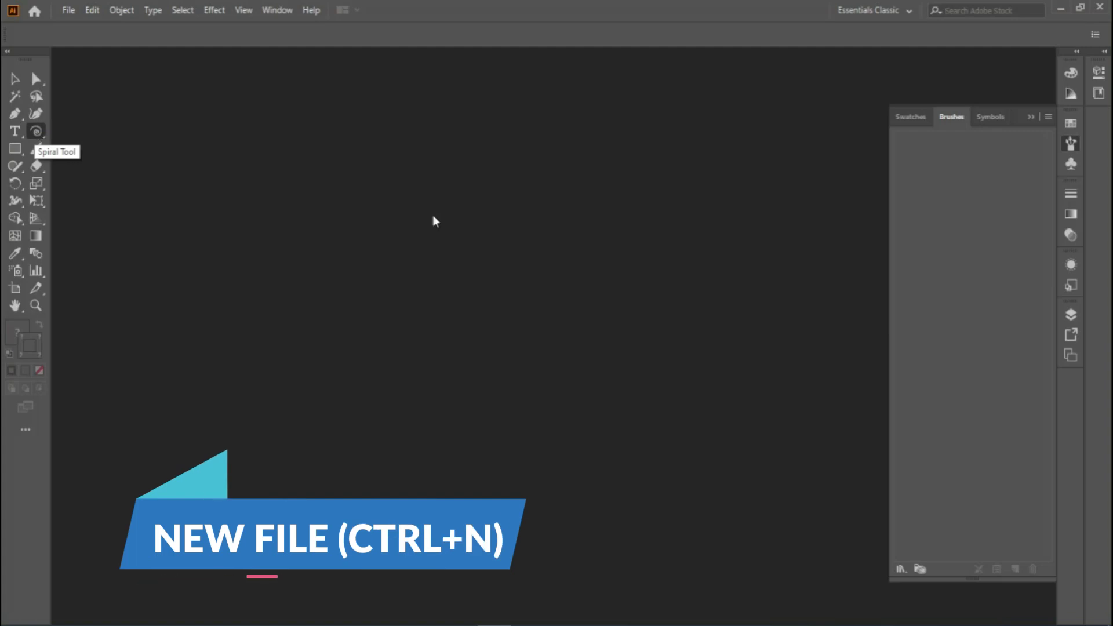
# Step: Create a new blank A4 portrait document from the Print presets
pyautogui.hotkey('ctrl', 'n')
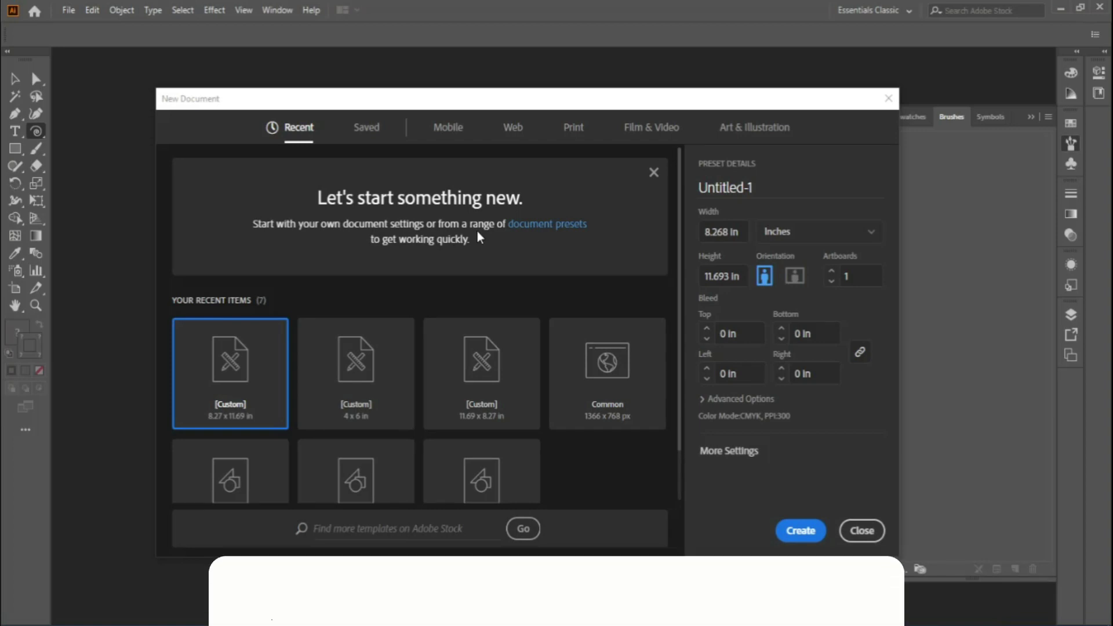
pyautogui.click(377, 394)
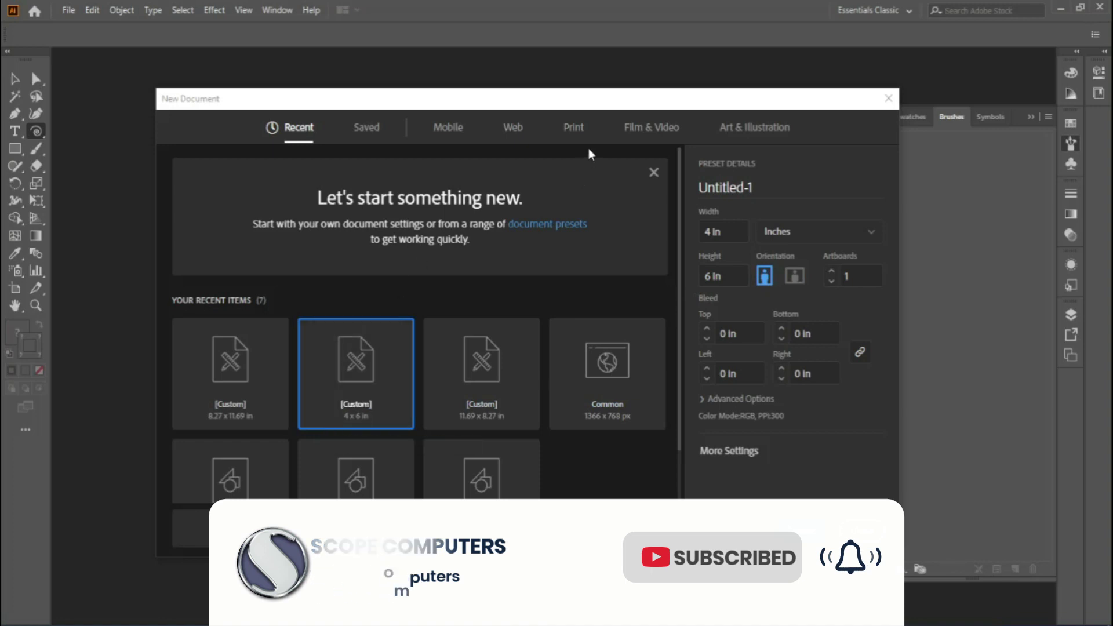
pyautogui.click(575, 131)
pyautogui.click(348, 256)
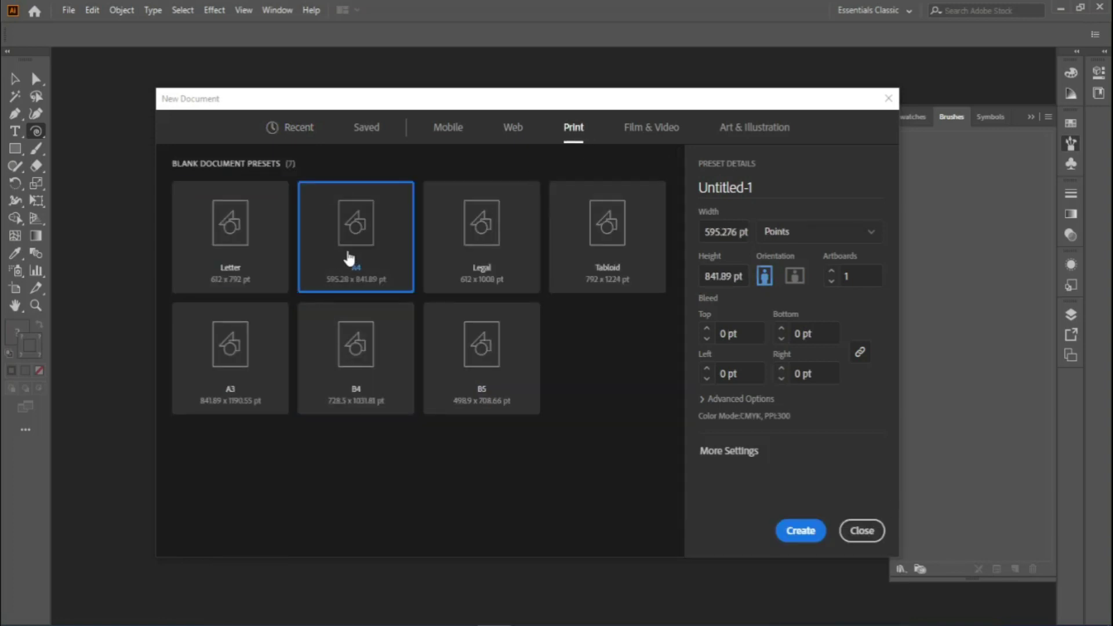
pyautogui.click(799, 529)
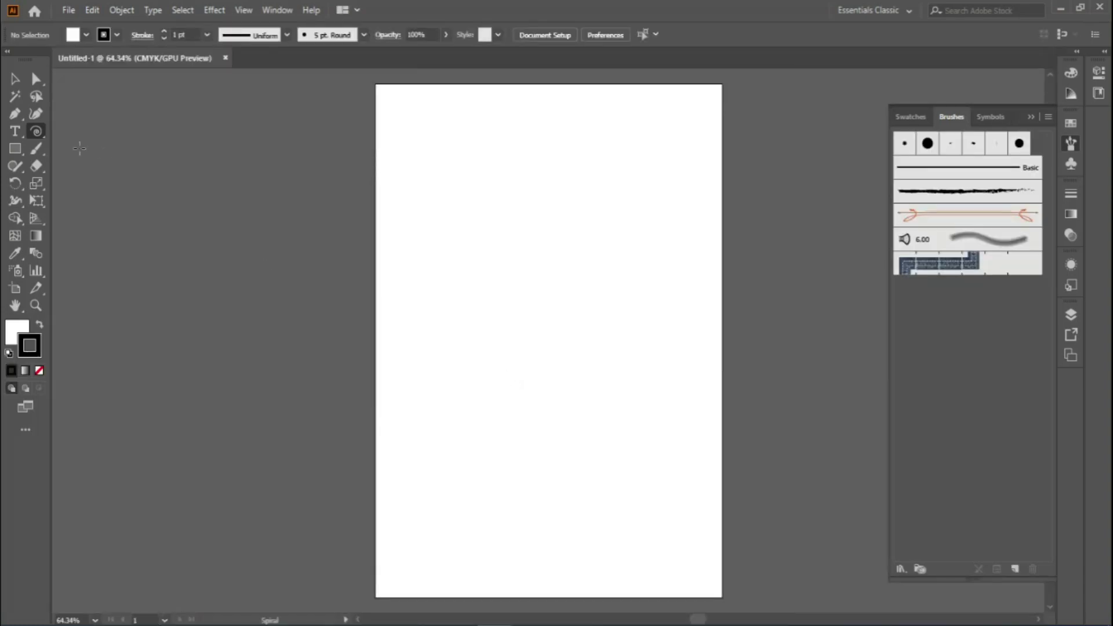
# Step: Set the Arc Tool to 100 pt open, unfilled arcs starting from the lower-left corner
pyautogui.moveTo(33, 132); pyautogui.dragTo(68, 150)
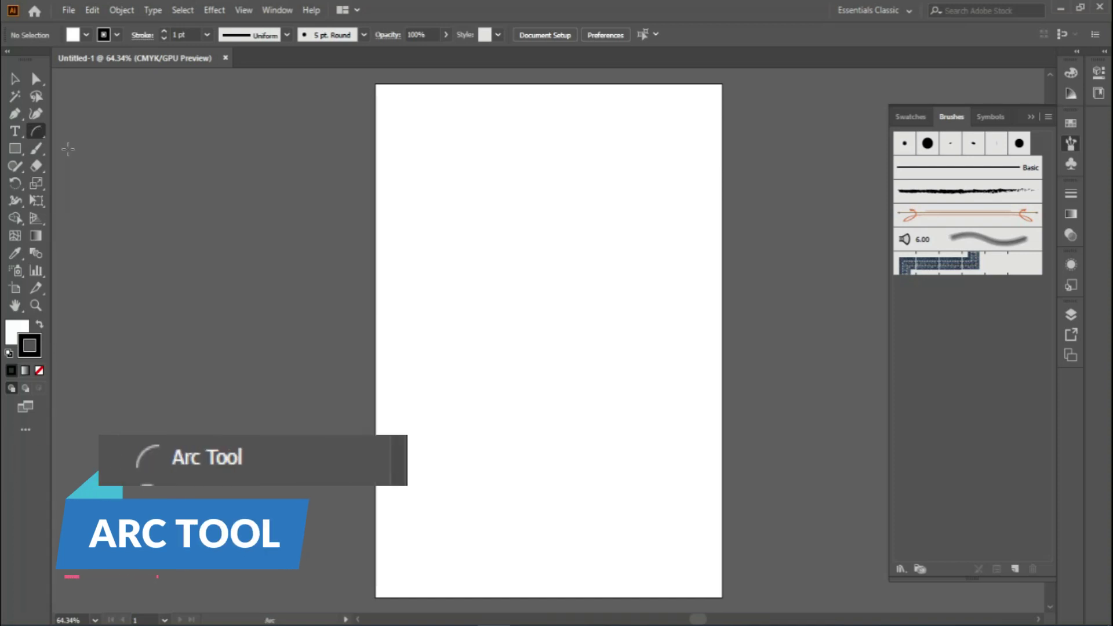
pyautogui.doubleClick(39, 132)
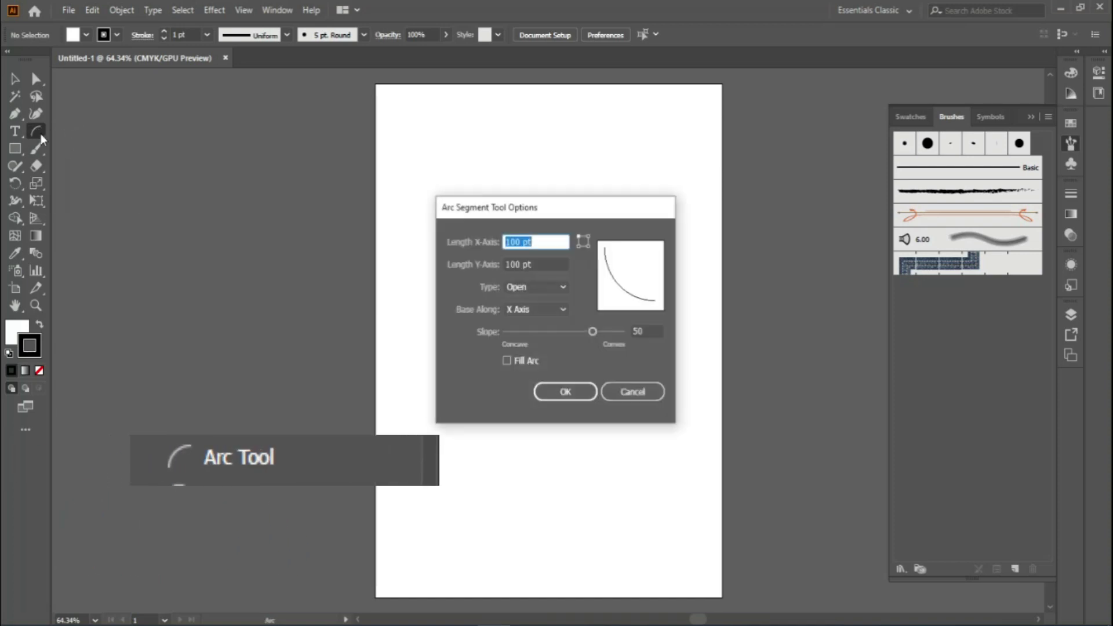
pyautogui.moveTo(496, 213); pyautogui.dragTo(422, 133)
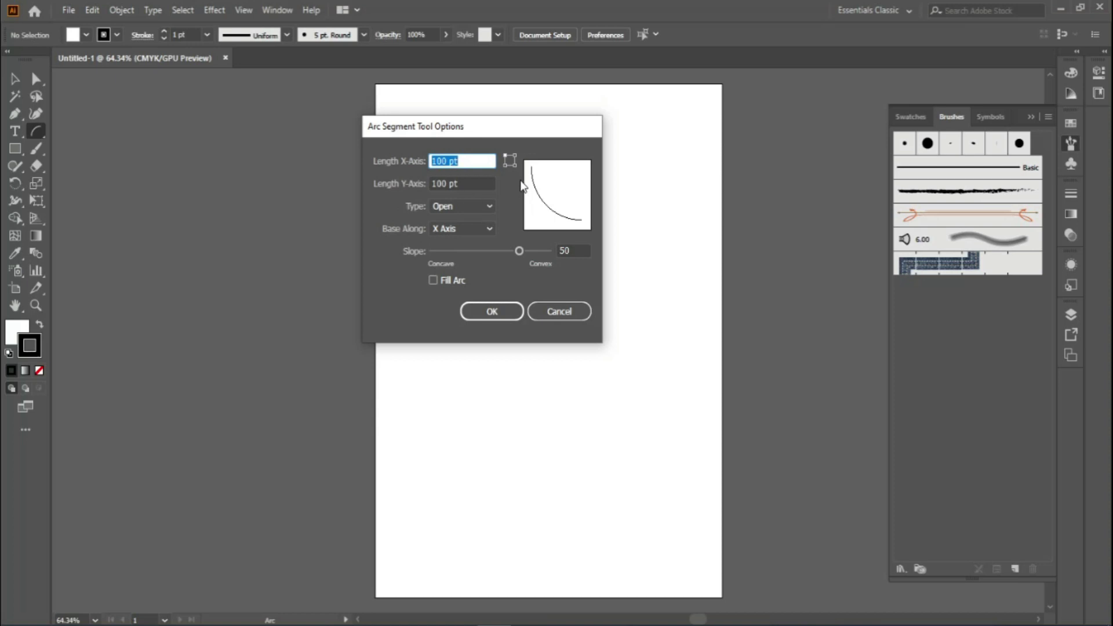
pyautogui.click(514, 156)
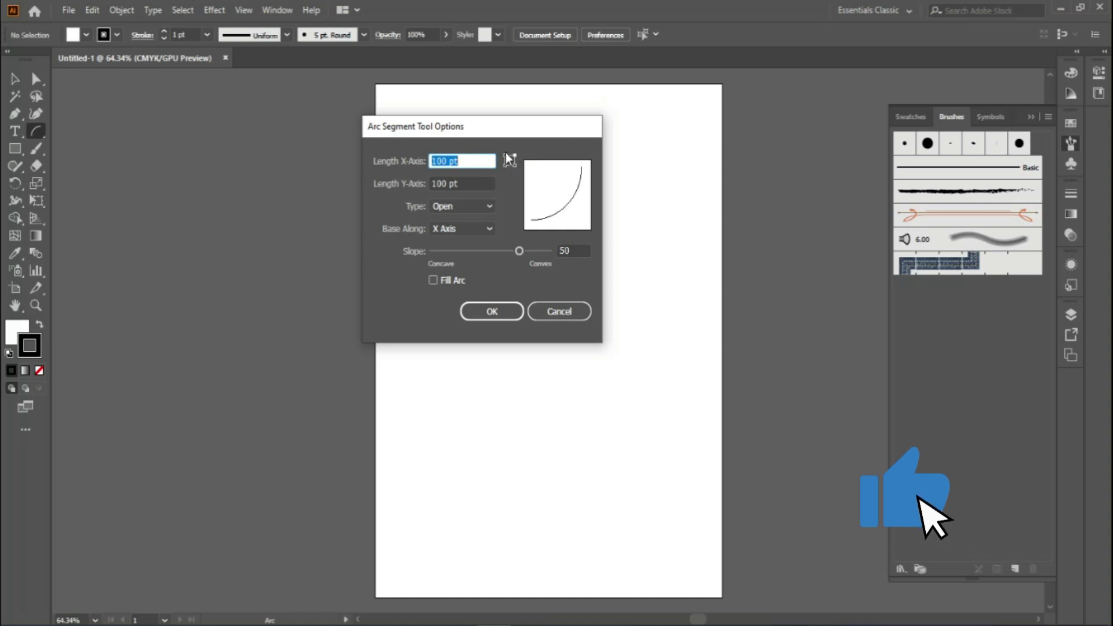
pyautogui.click(506, 165)
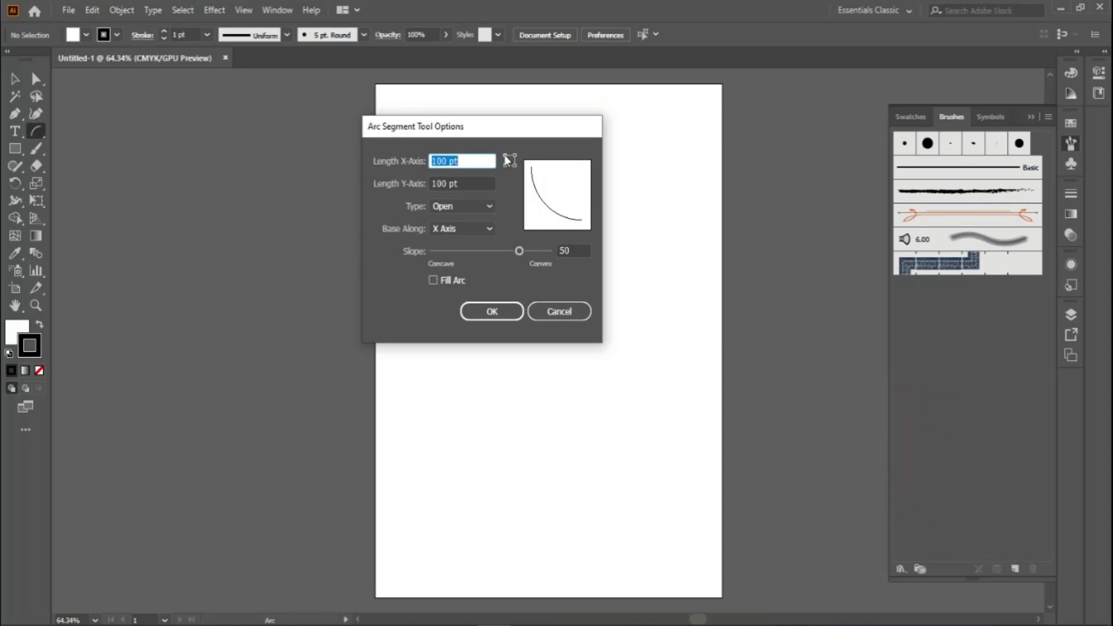
pyautogui.click(464, 281)
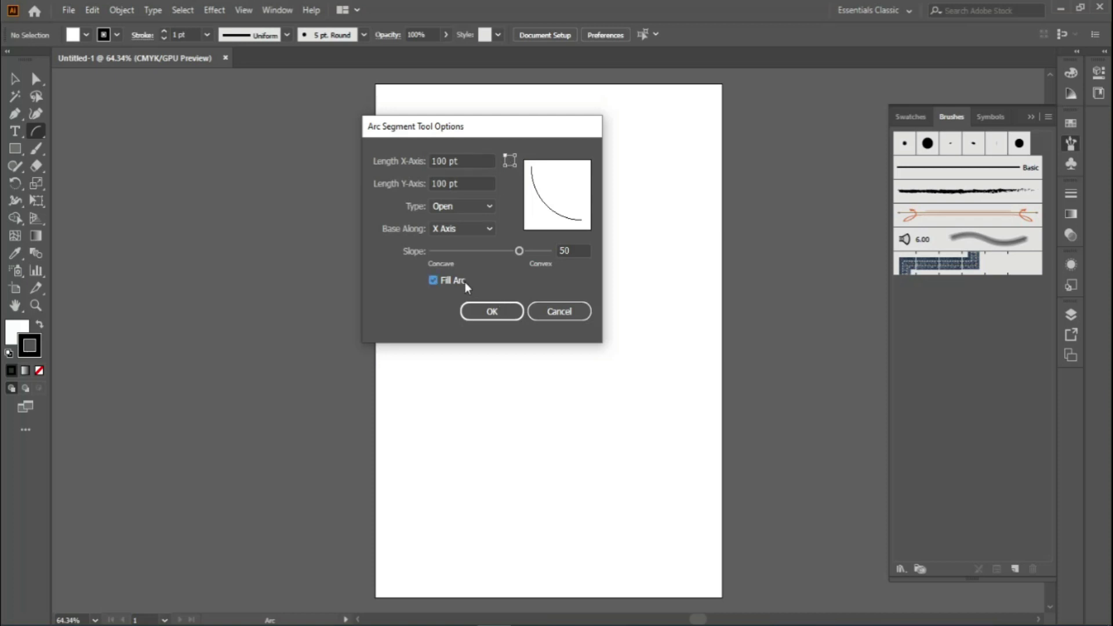
pyautogui.click(466, 286)
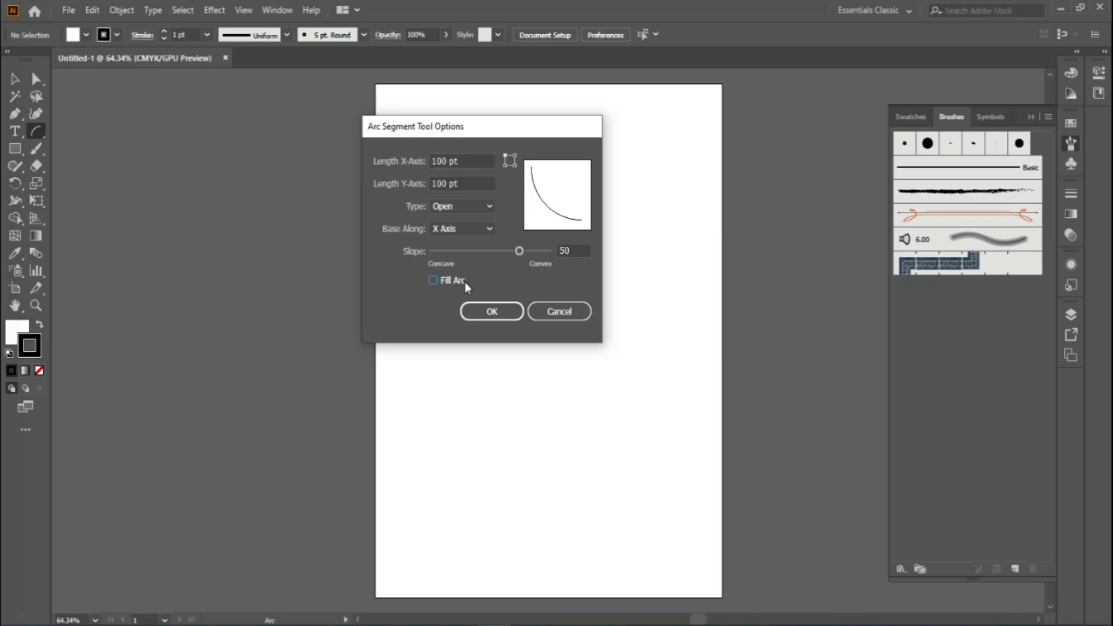
pyautogui.click(500, 310)
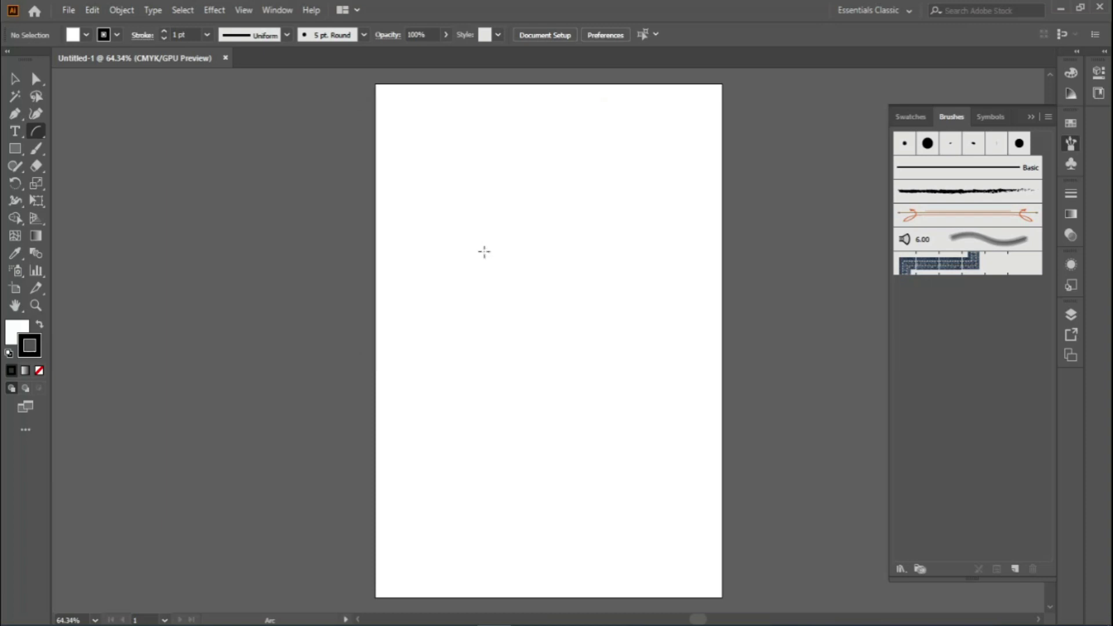
# Step: Draw four end-to-end arcs forming a scalloped '3' outline at the artboard's upper left
pyautogui.moveTo(450, 154); pyautogui.dragTo(548, 242)
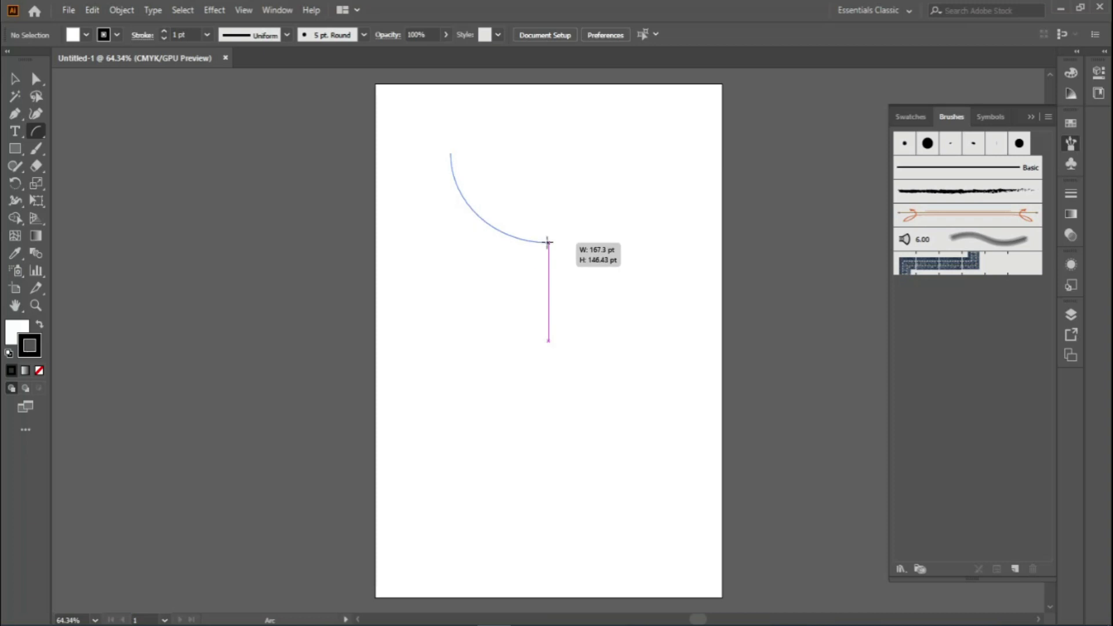
pyautogui.moveTo(548, 243); pyautogui.dragTo(454, 328)
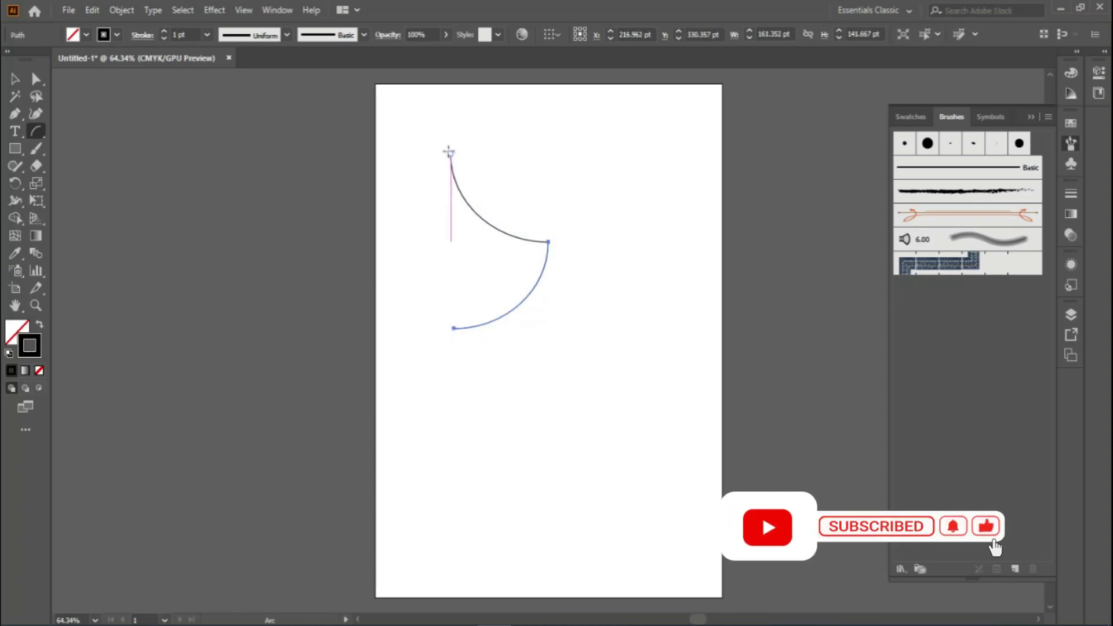
pyautogui.moveTo(451, 154)
pyautogui.mouseDown()
pyautogui.moveTo(526, 93)
pyautogui.moveTo(525, 195)
pyautogui.mouseUp()
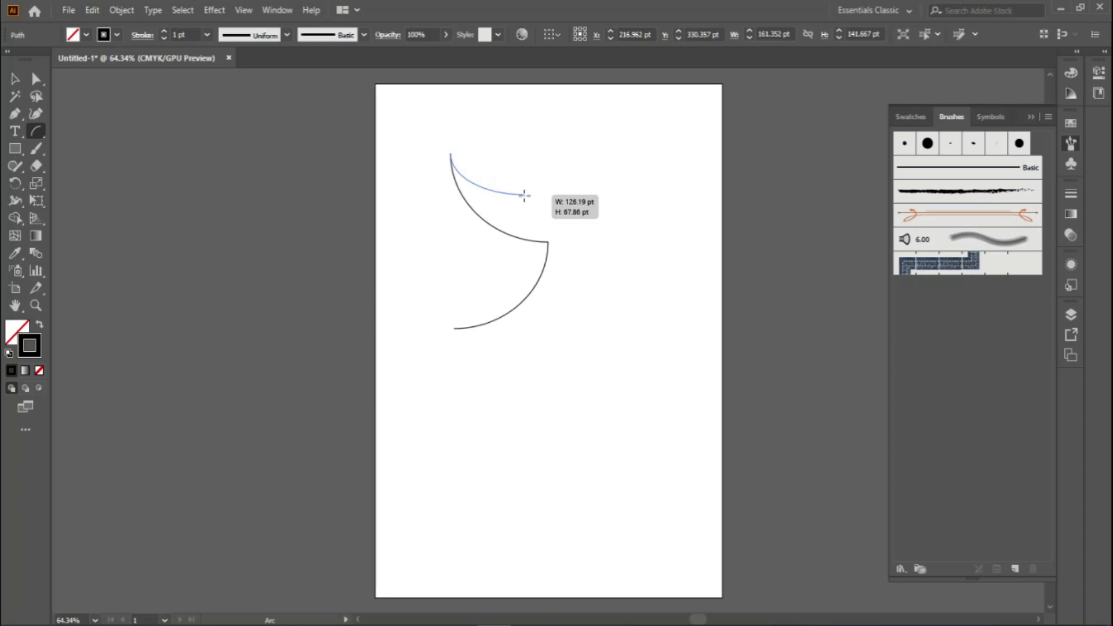
pyautogui.moveTo(524, 195); pyautogui.dragTo(526, 197)
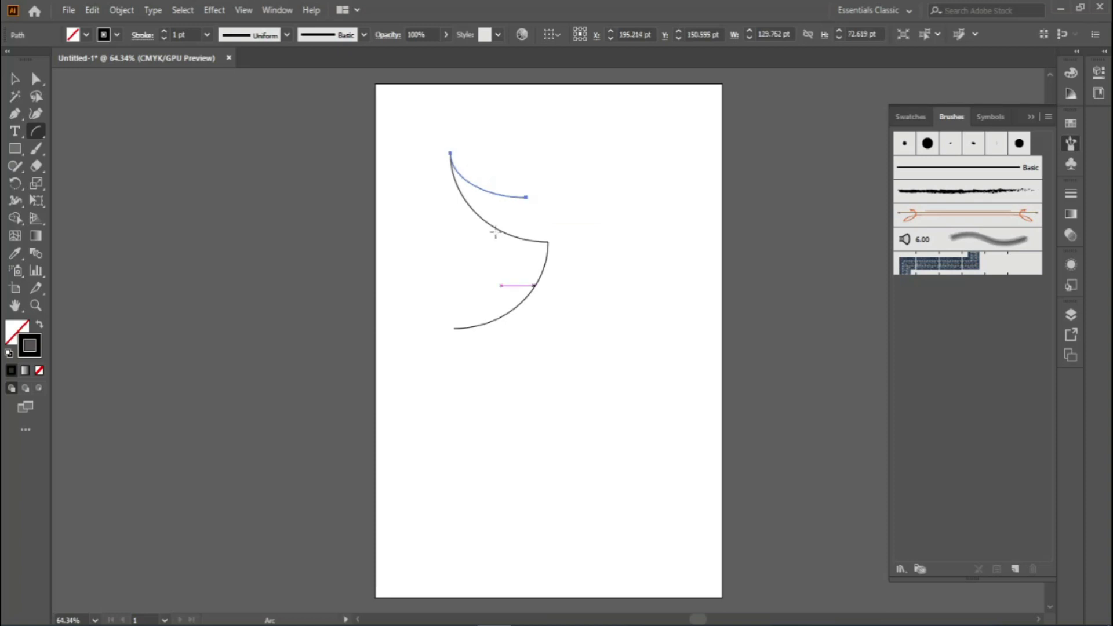
pyautogui.moveTo(455, 329)
pyautogui.mouseDown()
pyautogui.moveTo(551, 381)
pyautogui.moveTo(544, 493)
pyautogui.mouseUp()
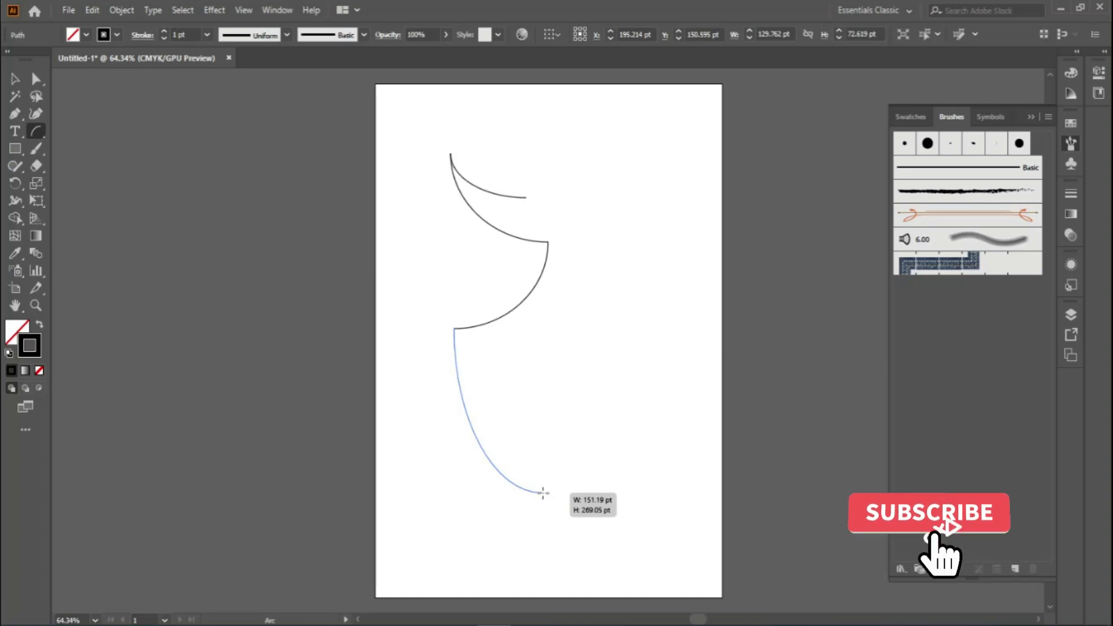
pyautogui.moveTo(543, 493); pyautogui.dragTo(556, 475)
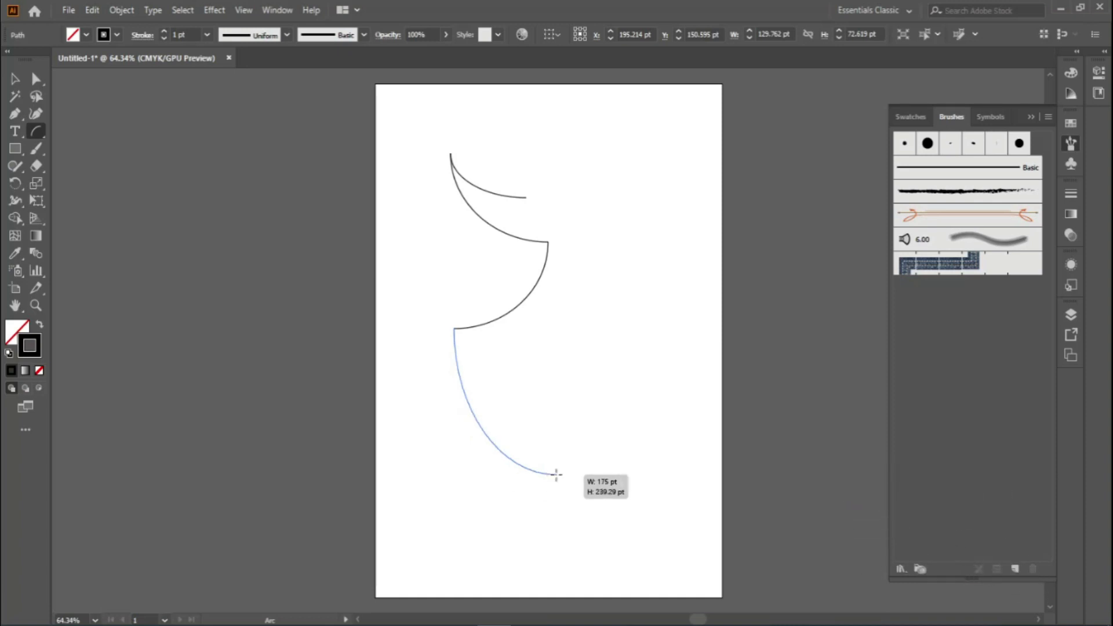
# Step: Select all four arcs and join them into a single path
pyautogui.press('v')
pyautogui.click(461, 391)
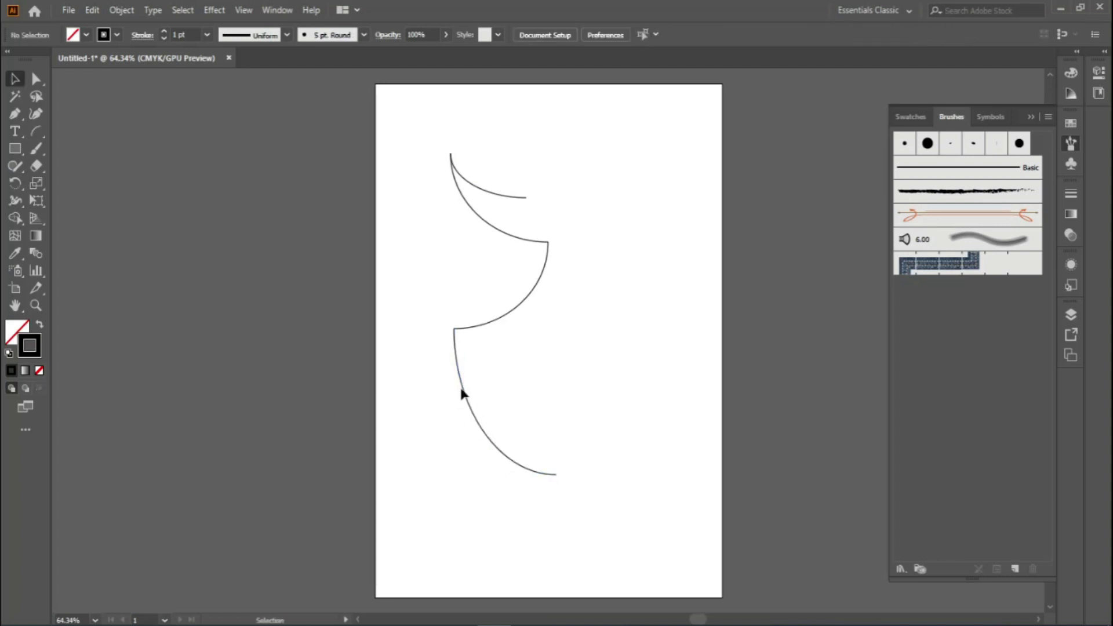
pyautogui.moveTo(482, 255); pyautogui.dragTo(499, 162)
pyautogui.click(482, 197)
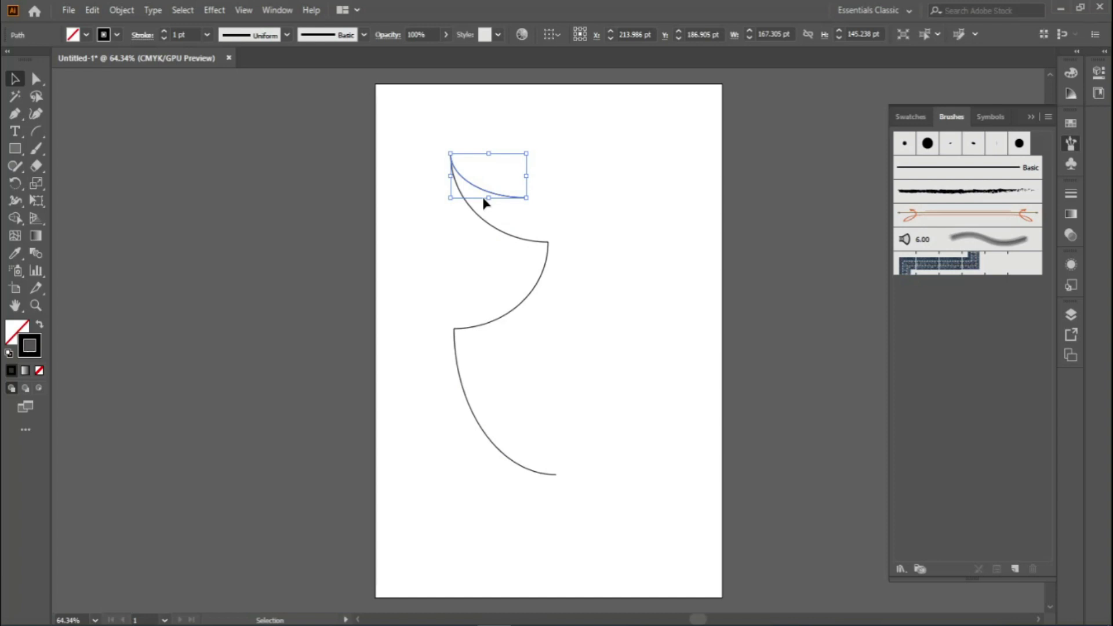
pyautogui.hotkey('ctrl', 'a')
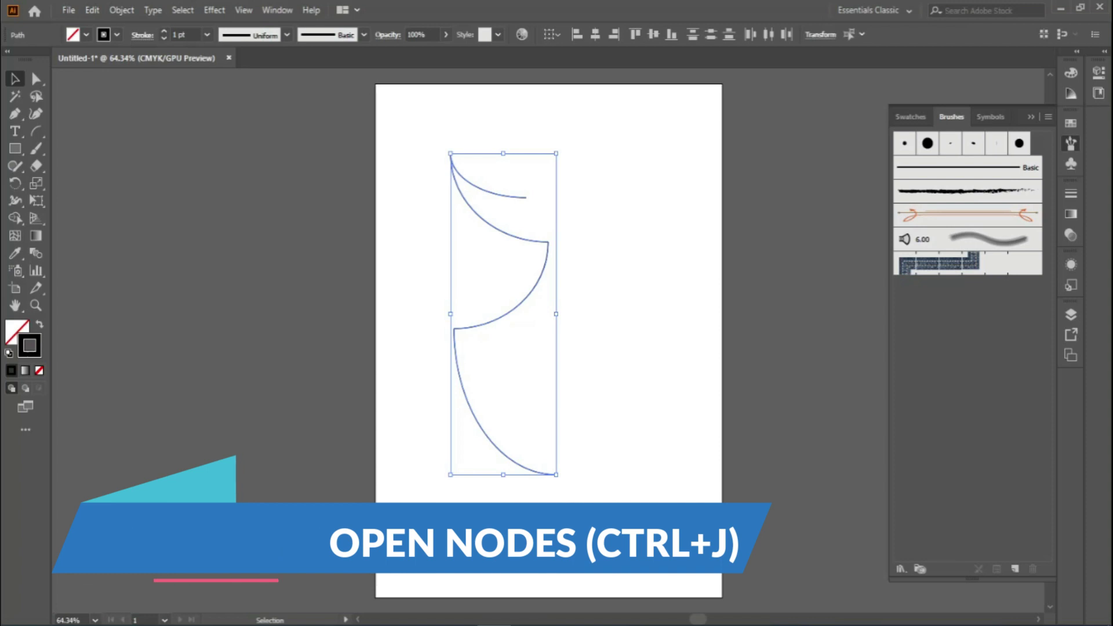
pyautogui.press('a')
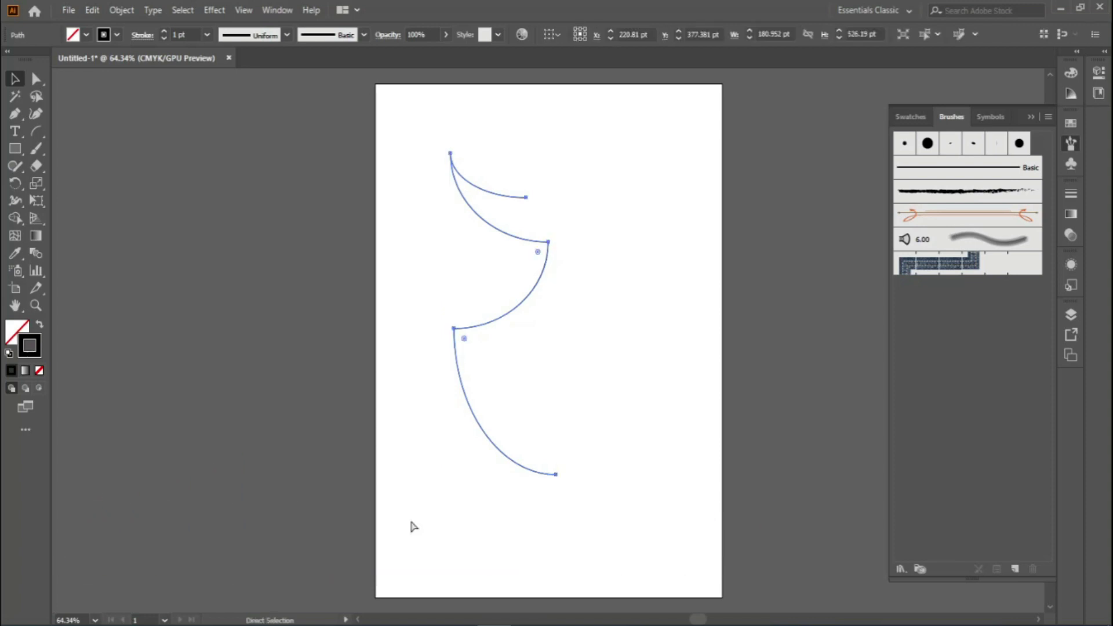
# Step: Move the joined '3' outline slightly to the left
pyautogui.click(411, 525)
pyautogui.press('v')
pyautogui.click(481, 218)
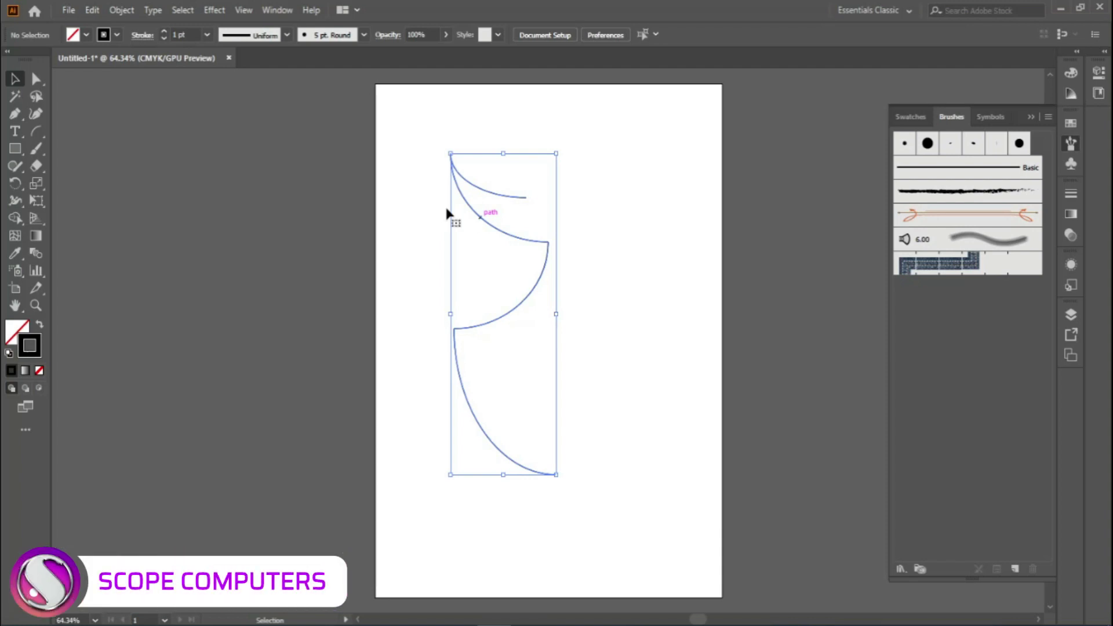
pyautogui.moveTo(446, 214); pyautogui.dragTo(407, 214)
pyautogui.click(532, 176)
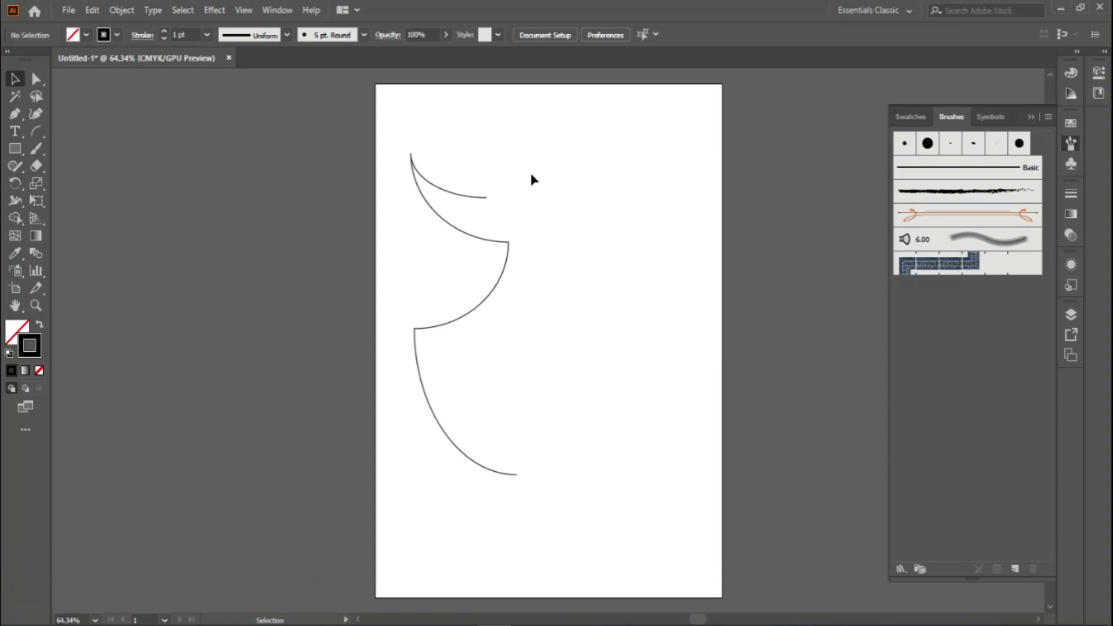
# Step: Reselect the Arc Tool and confirm its existing arc options
pyautogui.click(34, 132)
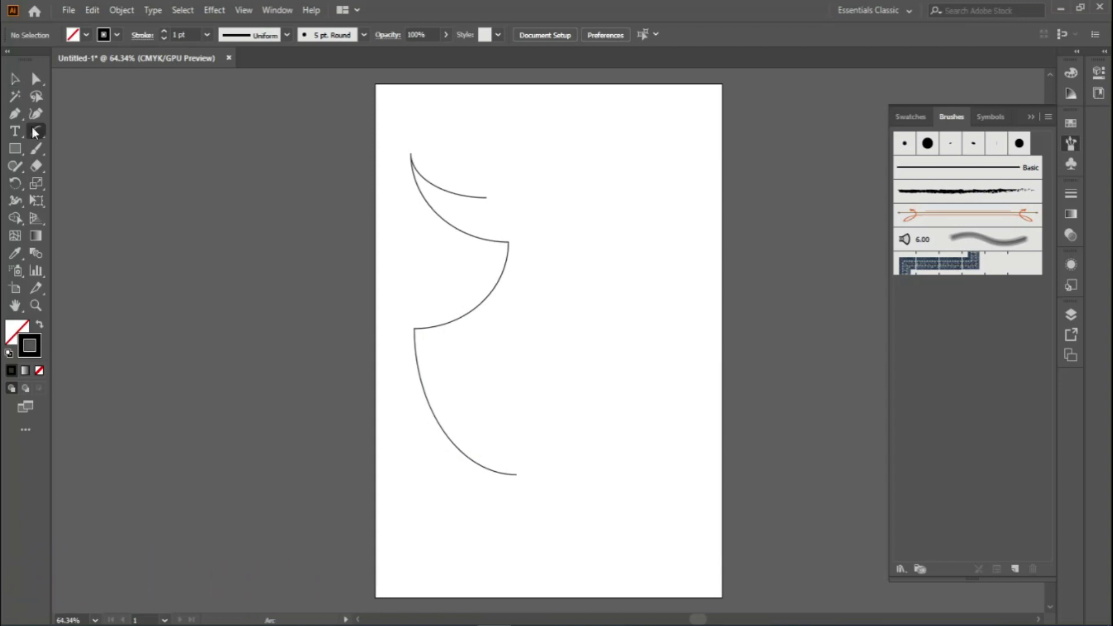
pyautogui.doubleClick(35, 131)
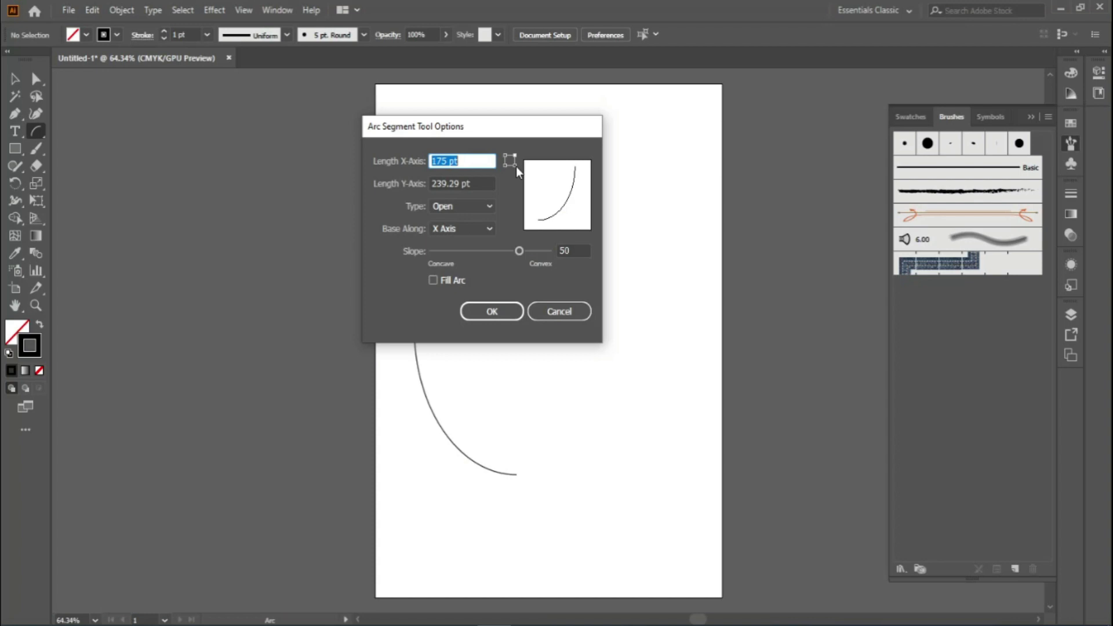
pyautogui.press('Return')
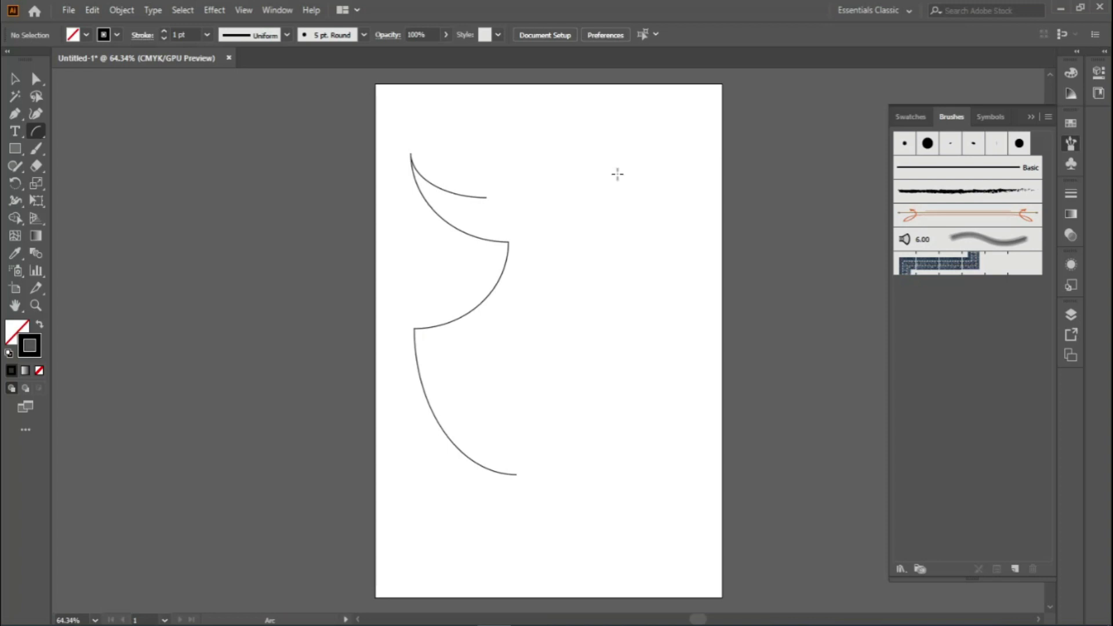
# Step: Draw a leaf-shaped outline of arcs to the right of the '3'
pyautogui.moveTo(618, 174); pyautogui.dragTo(541, 265)
pyautogui.moveTo(618, 174); pyautogui.dragTo(545, 215)
pyautogui.moveTo(545, 214); pyautogui.dragTo(634, 115)
pyautogui.moveTo(634, 115); pyautogui.dragTo(667, 105)
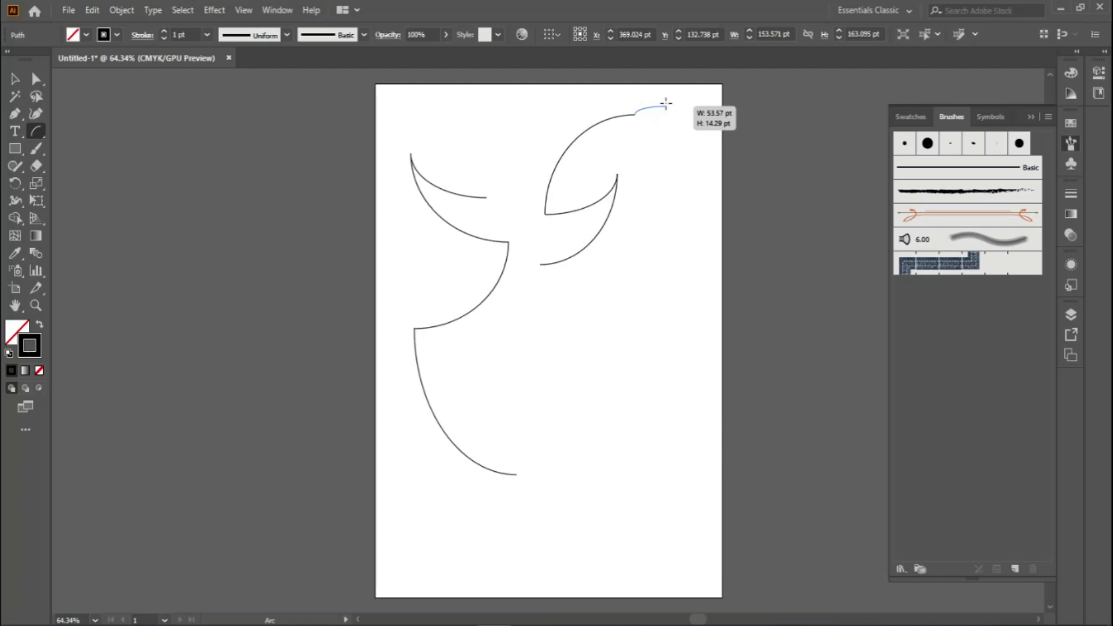
pyautogui.moveTo(667, 105); pyautogui.dragTo(696, 184)
pyautogui.moveTo(696, 183); pyautogui.dragTo(543, 265)
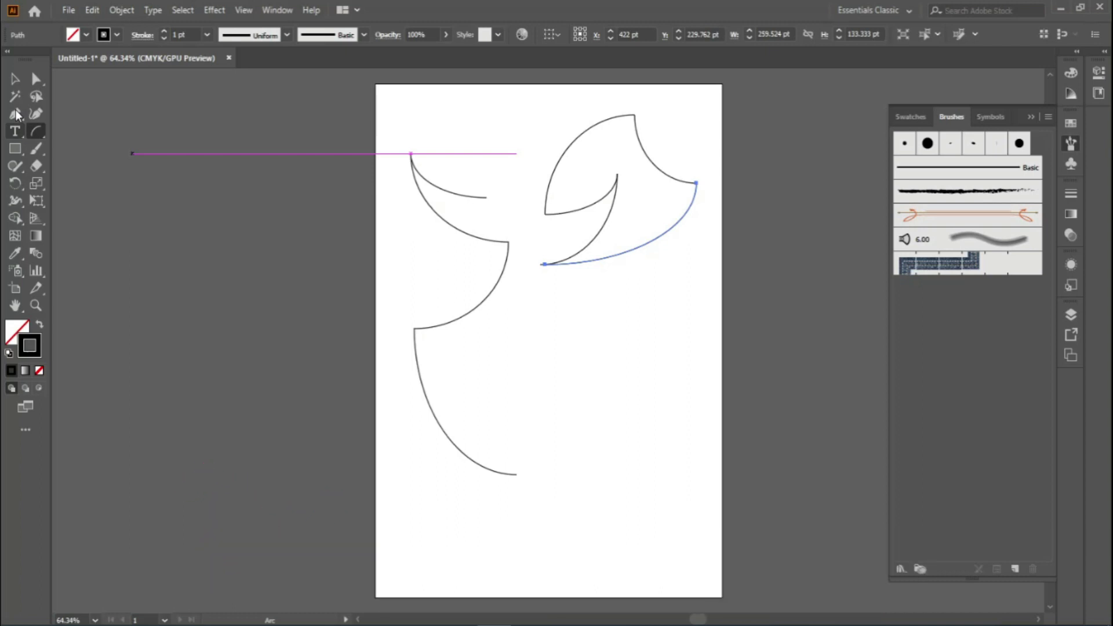
pyautogui.click(32, 134)
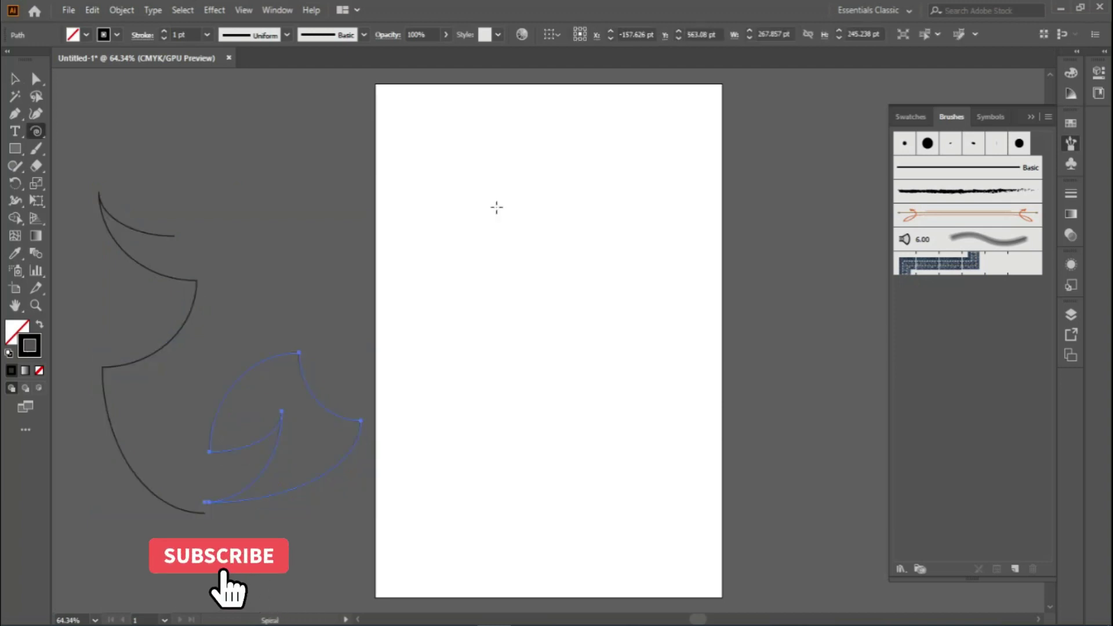
# Step: Drag out a small spiral, about 102 by 105 pt, near the artboard's top-left
pyautogui.moveTo(462, 179); pyautogui.dragTo(493, 210)
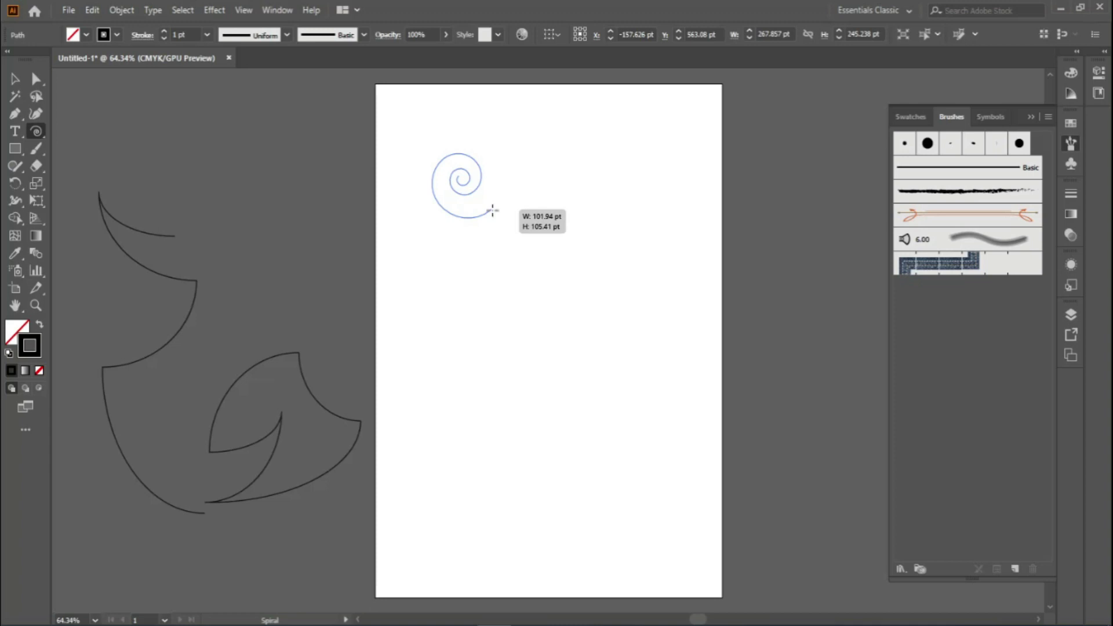
pyautogui.moveTo(492, 209); pyautogui.dragTo(493, 210)
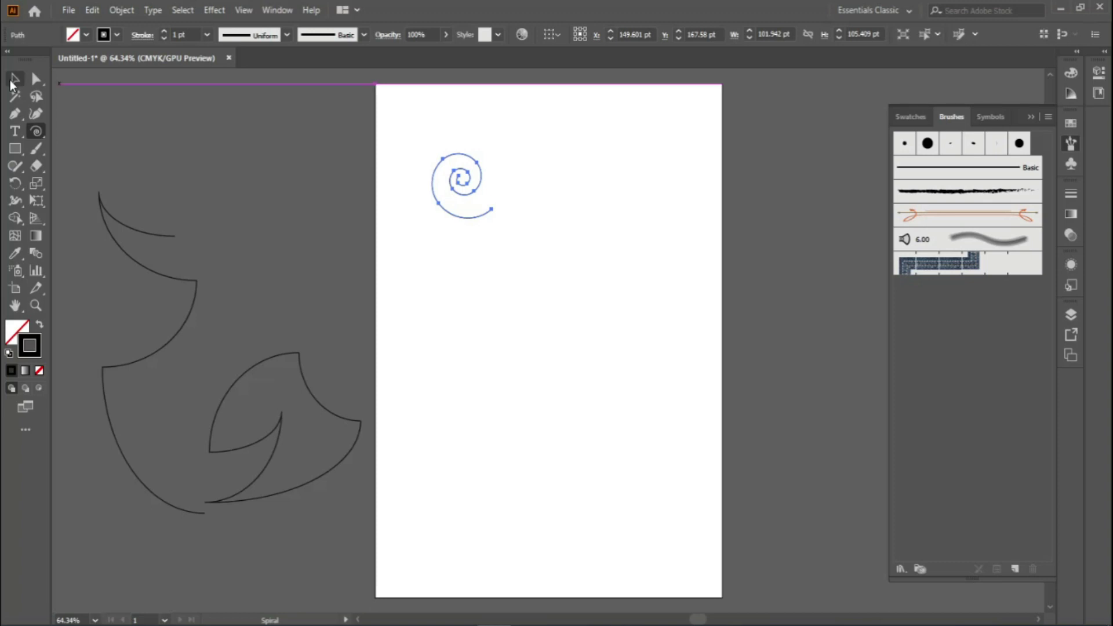
# Step: Tilt the spiral, repeat copies into a row of four, and paste a copy in front
pyautogui.click(13, 82)
pyautogui.moveTo(505, 161); pyautogui.dragTo(513, 163)
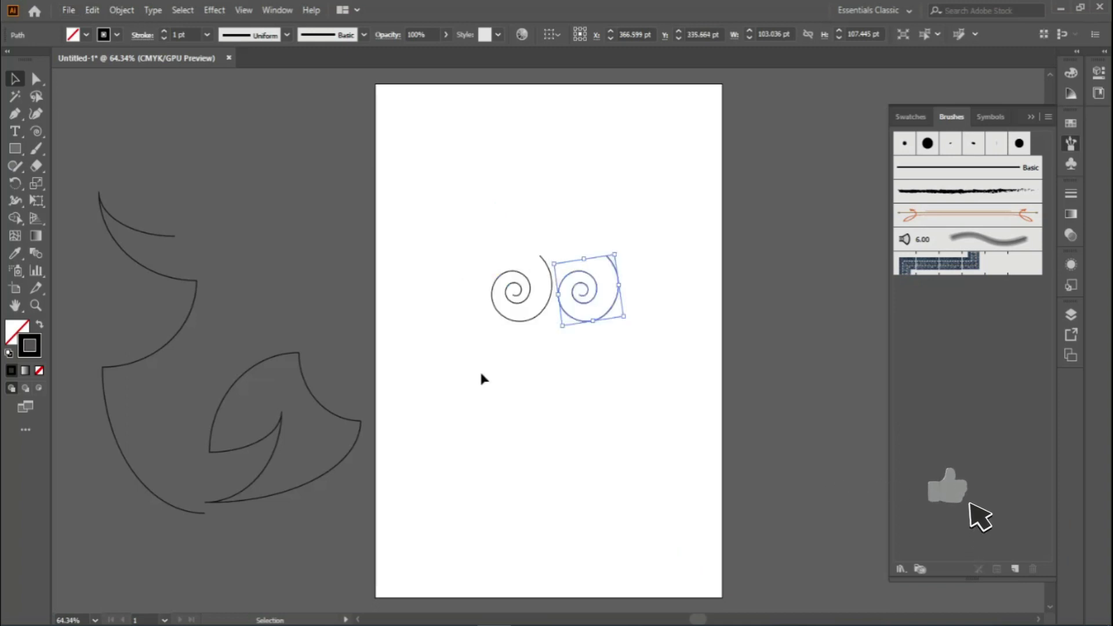
pyautogui.hotkey('ctrl', 'd')
pyautogui.hotkey('ctrl', 'd')
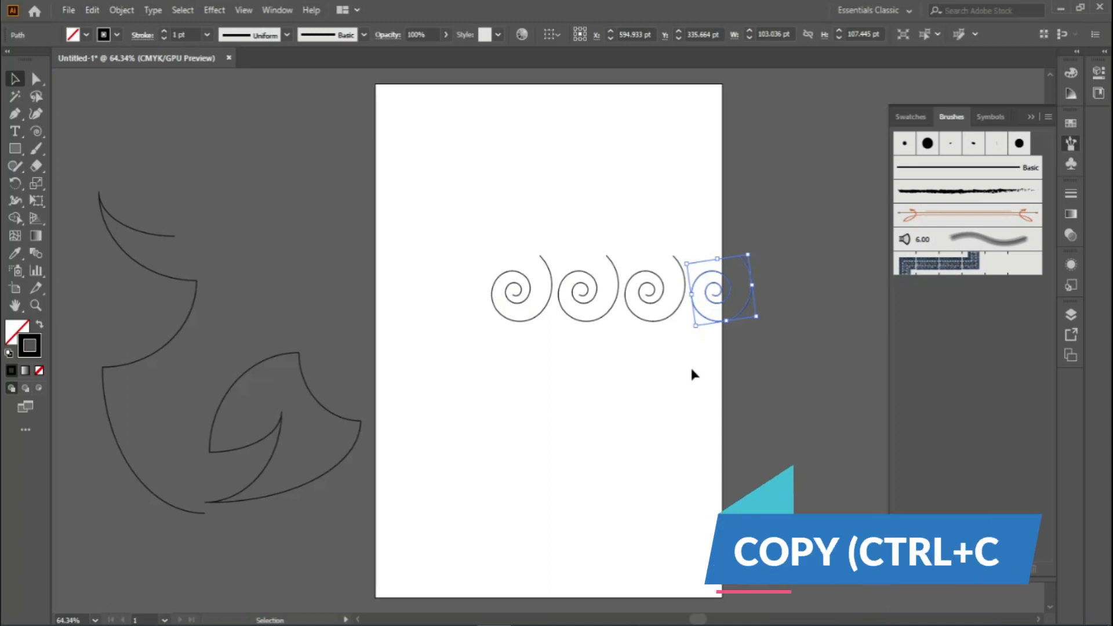
pyautogui.hotkey('ctrl', 'f')
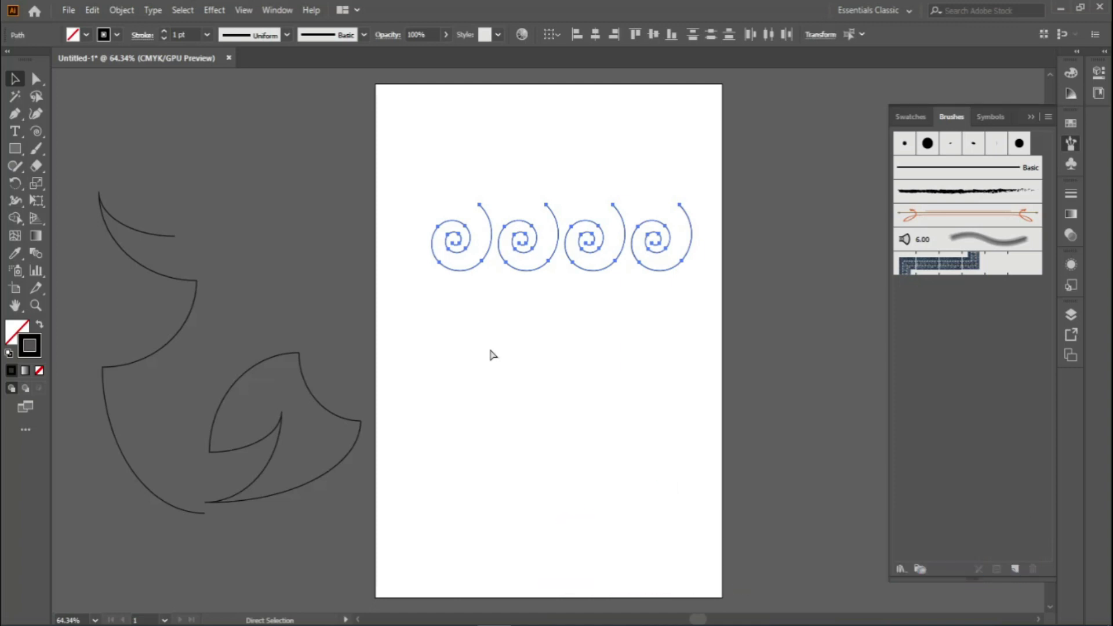
pyautogui.press('v')
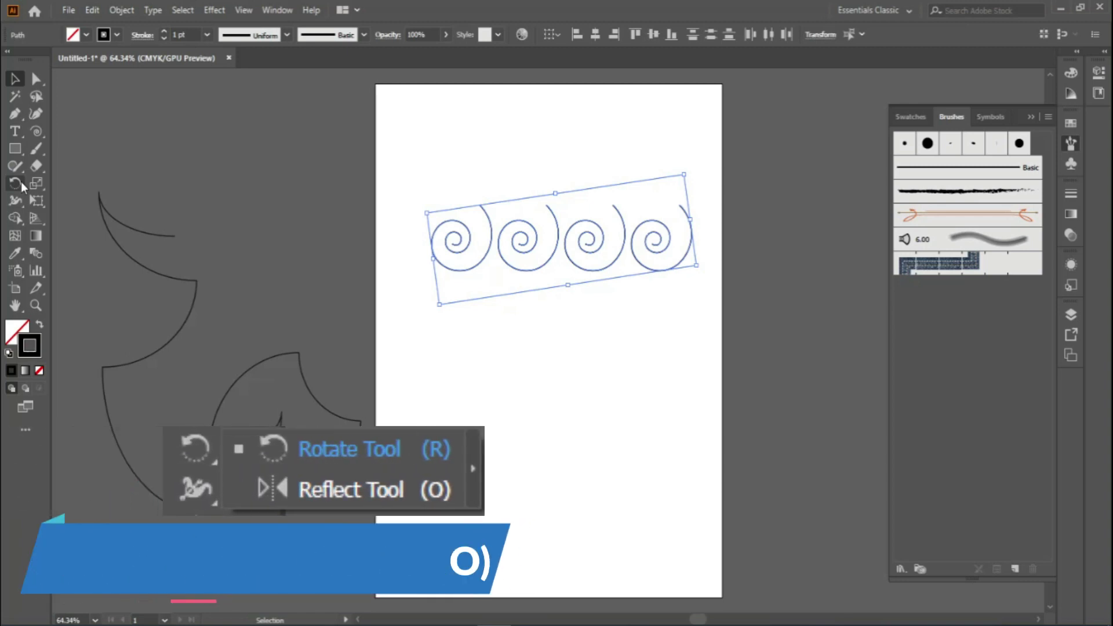
# Step: Mirror the pasted row of spirals and move the reflections up onto the originals
pyautogui.press('o')
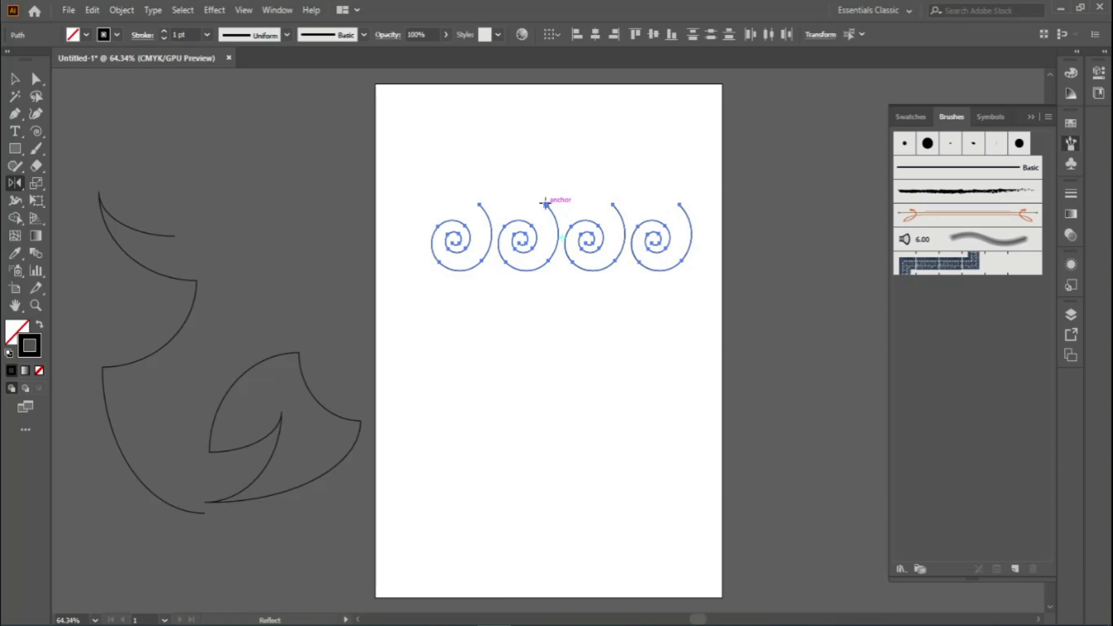
pyautogui.moveTo(545, 203); pyautogui.dragTo(560, 284)
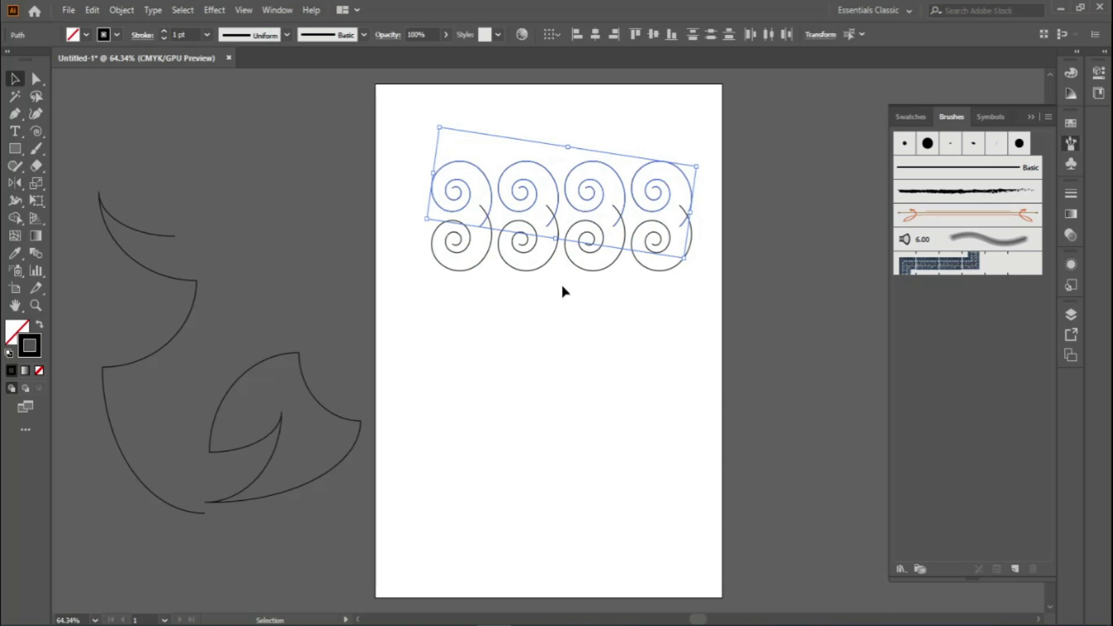
pyautogui.moveTo(485, 229); pyautogui.dragTo(483, 209)
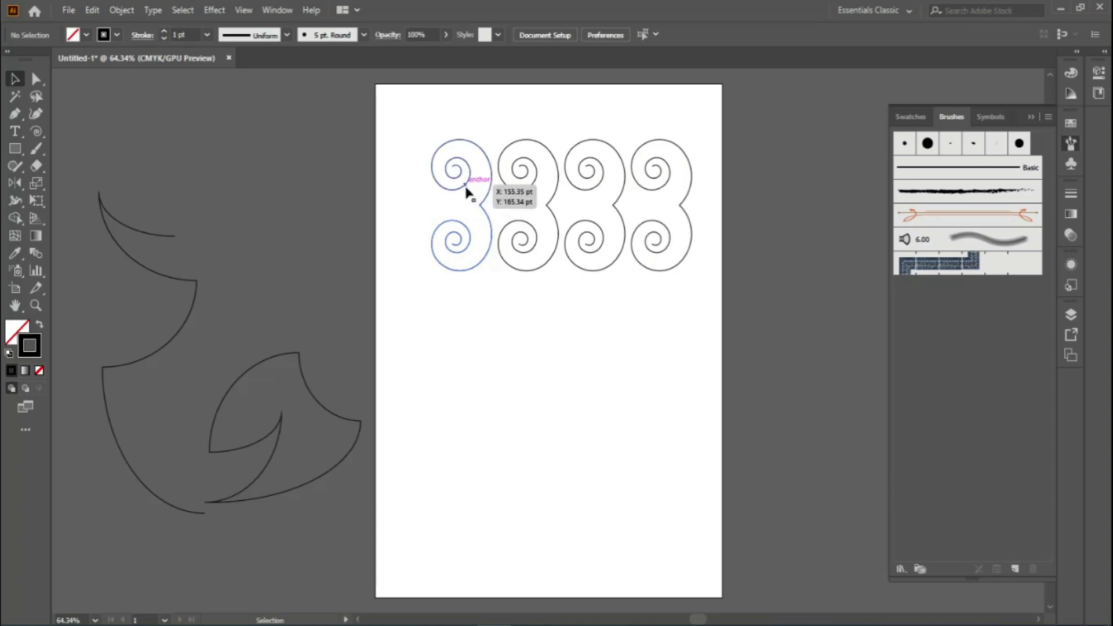
pyautogui.press('a')
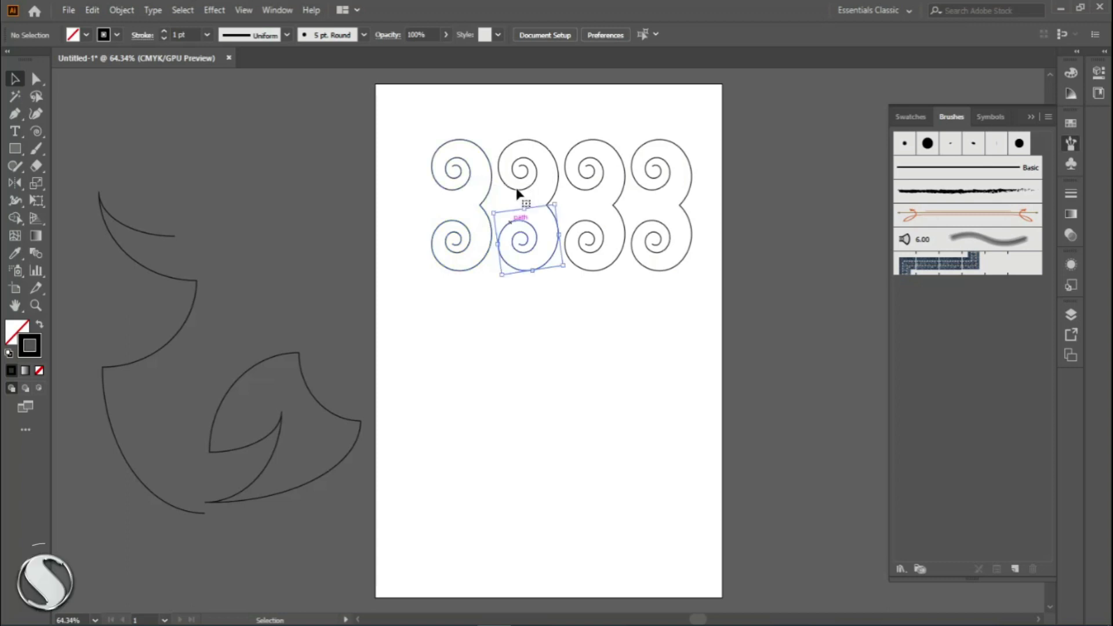
pyautogui.click(512, 193)
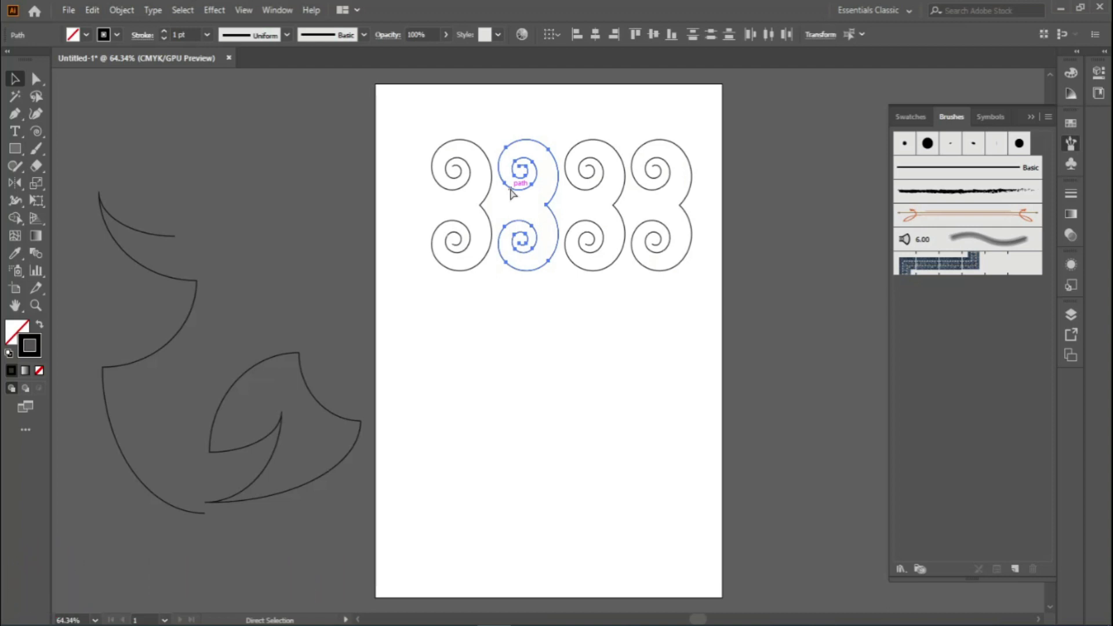
pyautogui.click(648, 193)
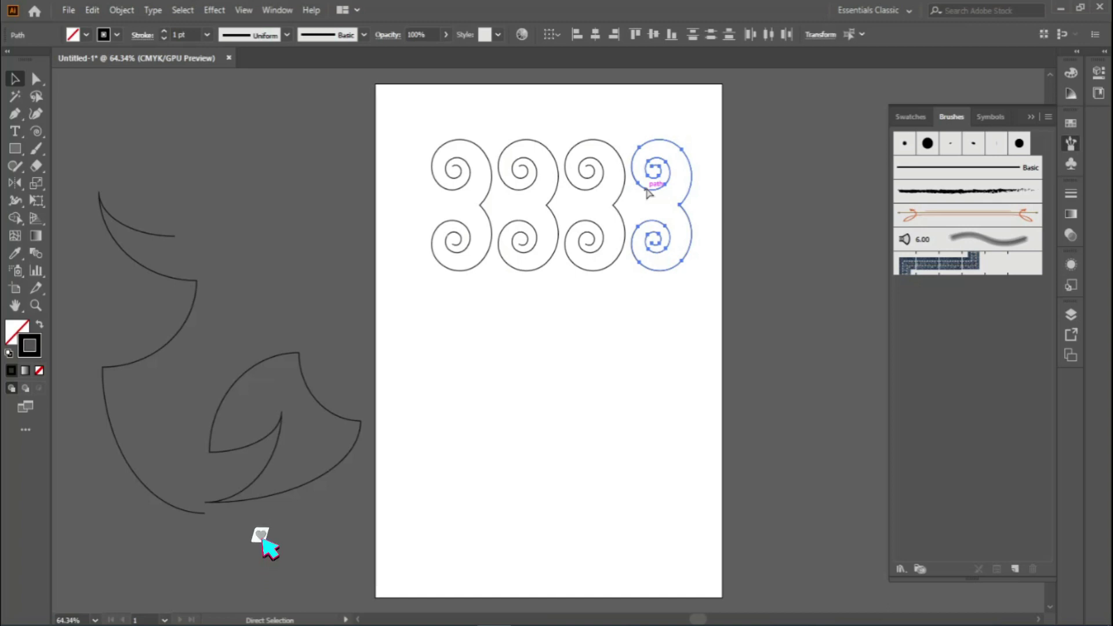
pyautogui.click(29, 135)
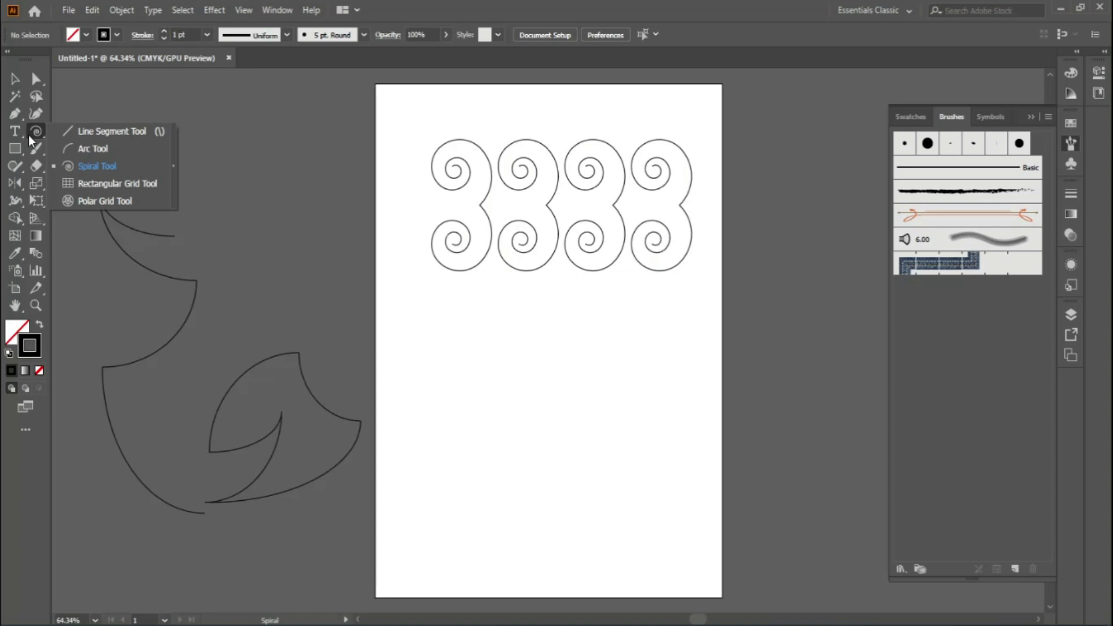
# Step: Draw a clockwise spiral below the row with 50 pt radius and 60% decay
pyautogui.click(96, 166)
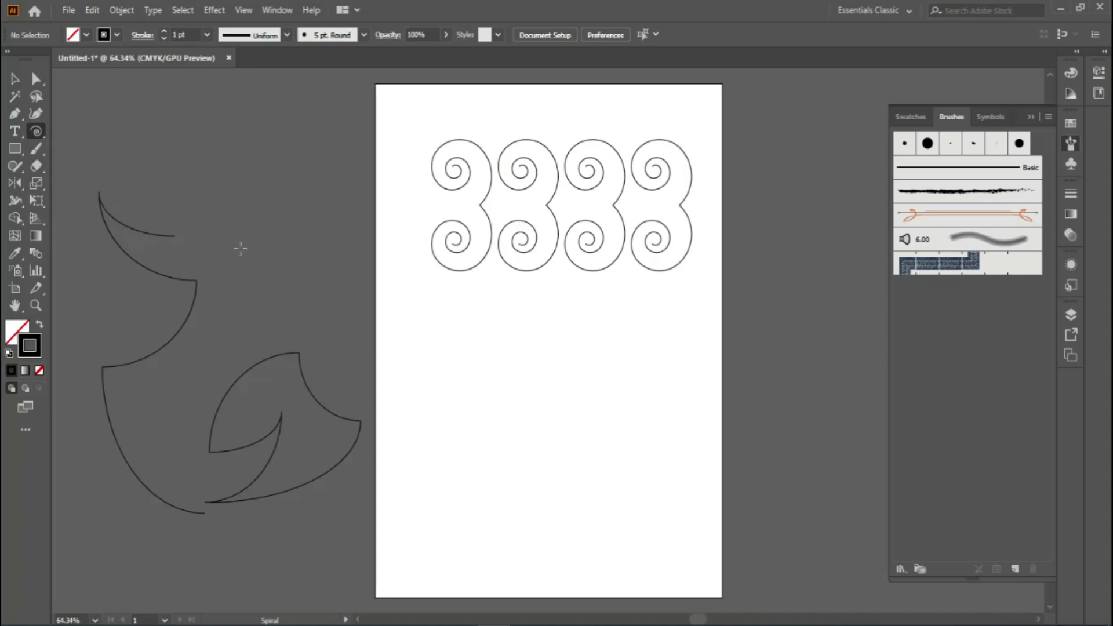
pyautogui.click(558, 347)
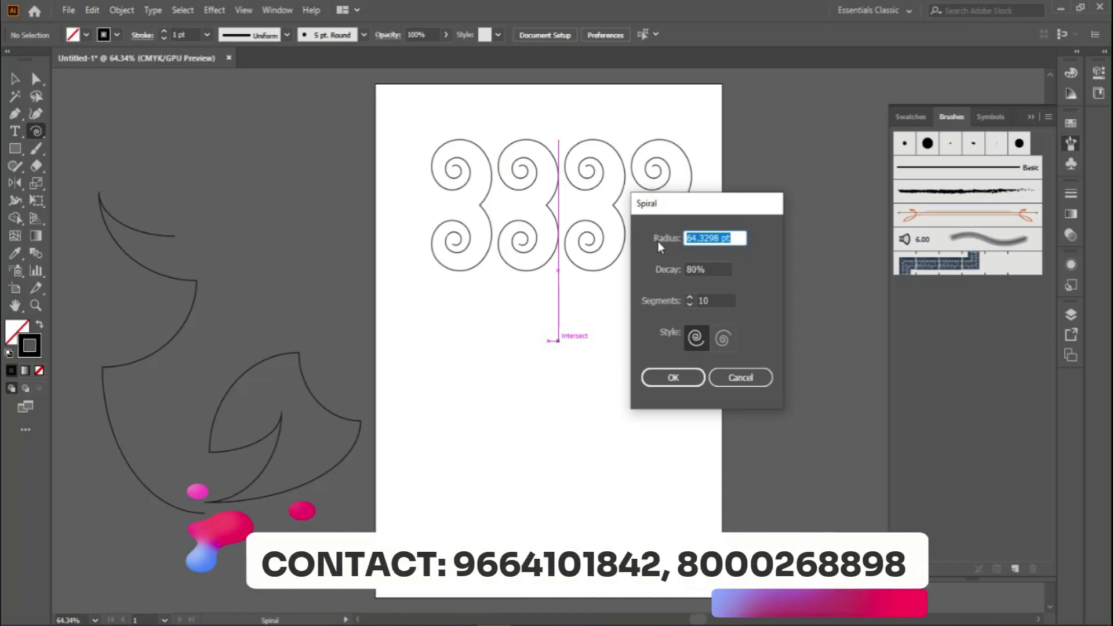
pyautogui.write('50')
pyautogui.press('Tab')
pyautogui.write('60')
pyautogui.press('Tab')
pyautogui.write('7')
pyautogui.write('20')
pyautogui.press('Tab')
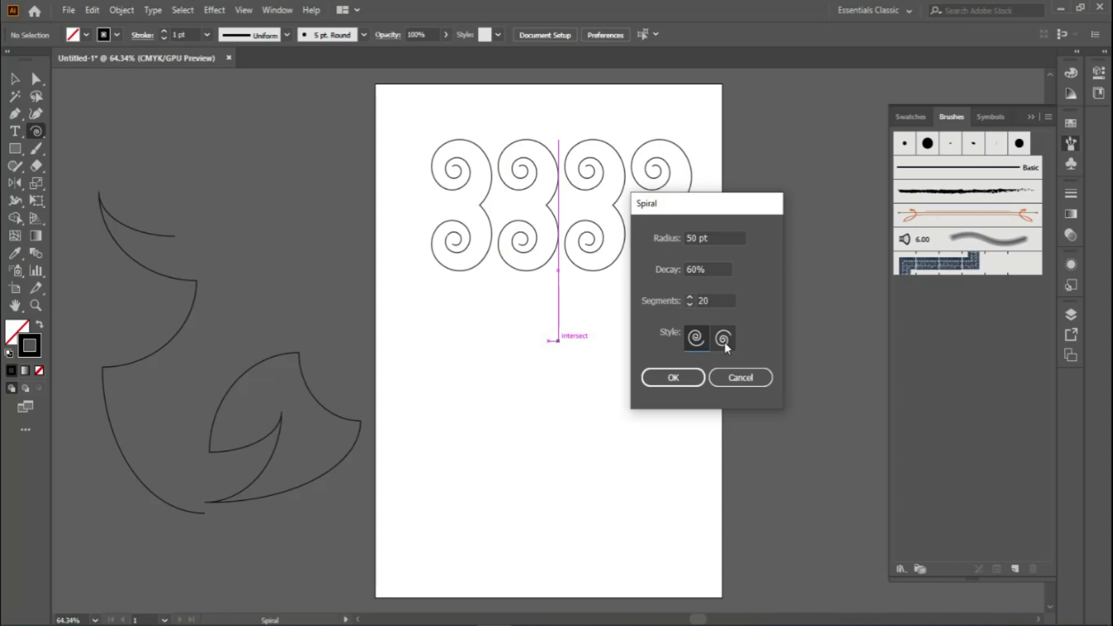
pyautogui.click(723, 340)
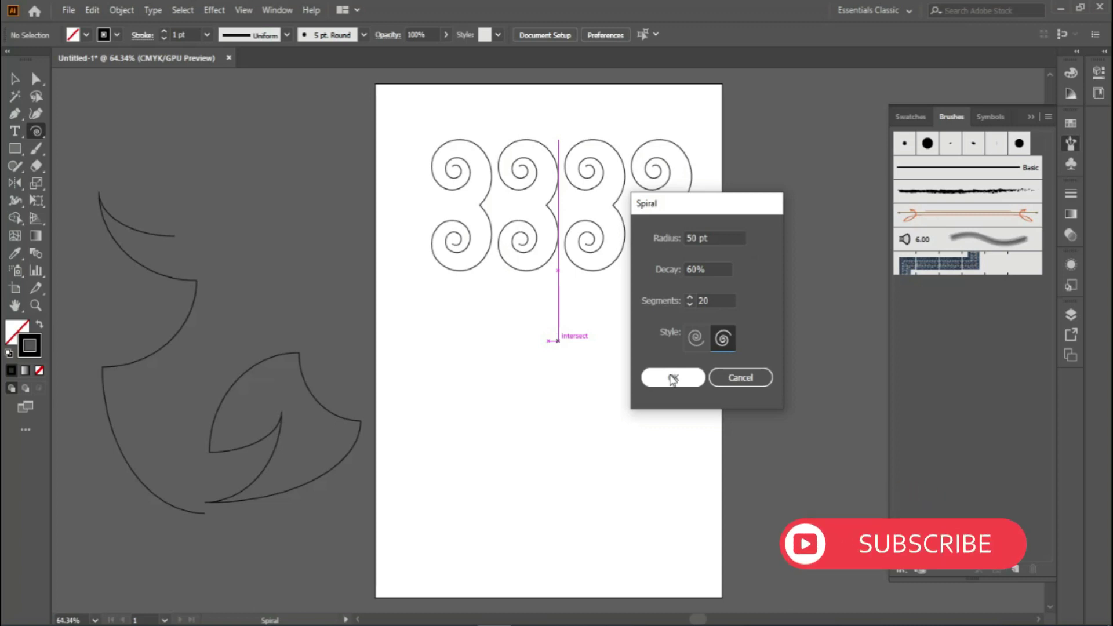
pyautogui.click(673, 378)
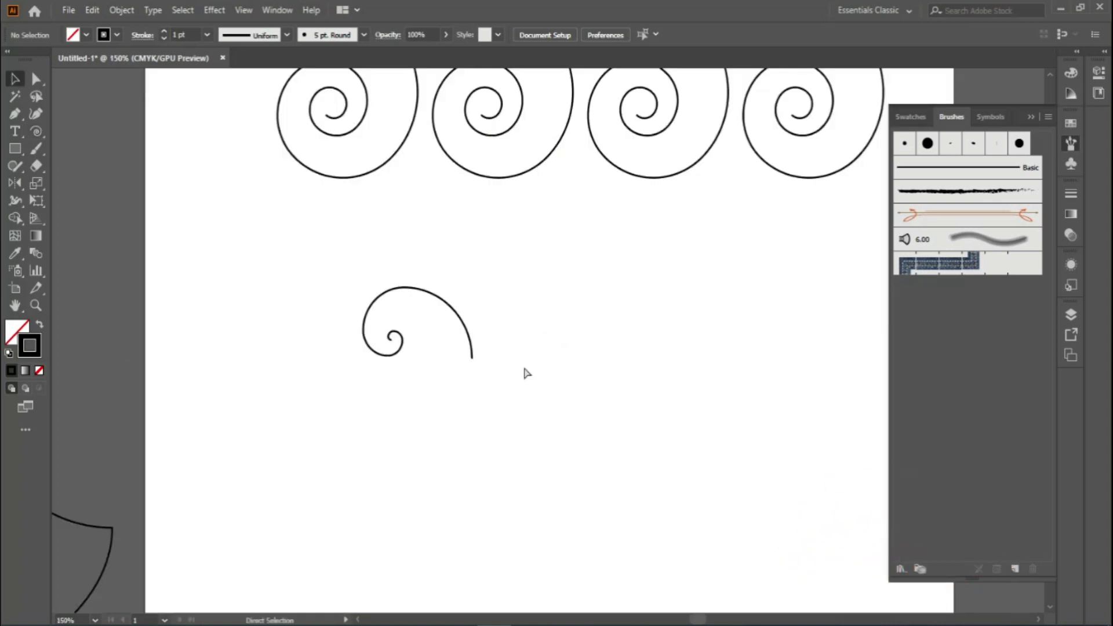
# Step: Select the lone new spiral and open the Reflect Tool options dialog
pyautogui.scroll(-3, 526, 373)
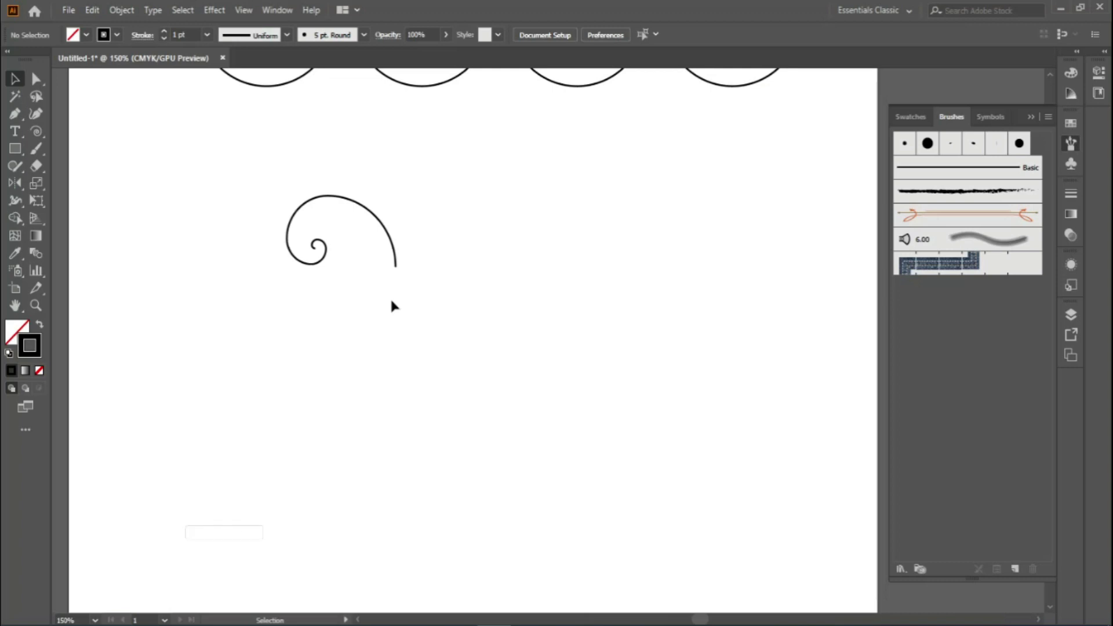
pyautogui.press('a')
pyautogui.click(395, 255)
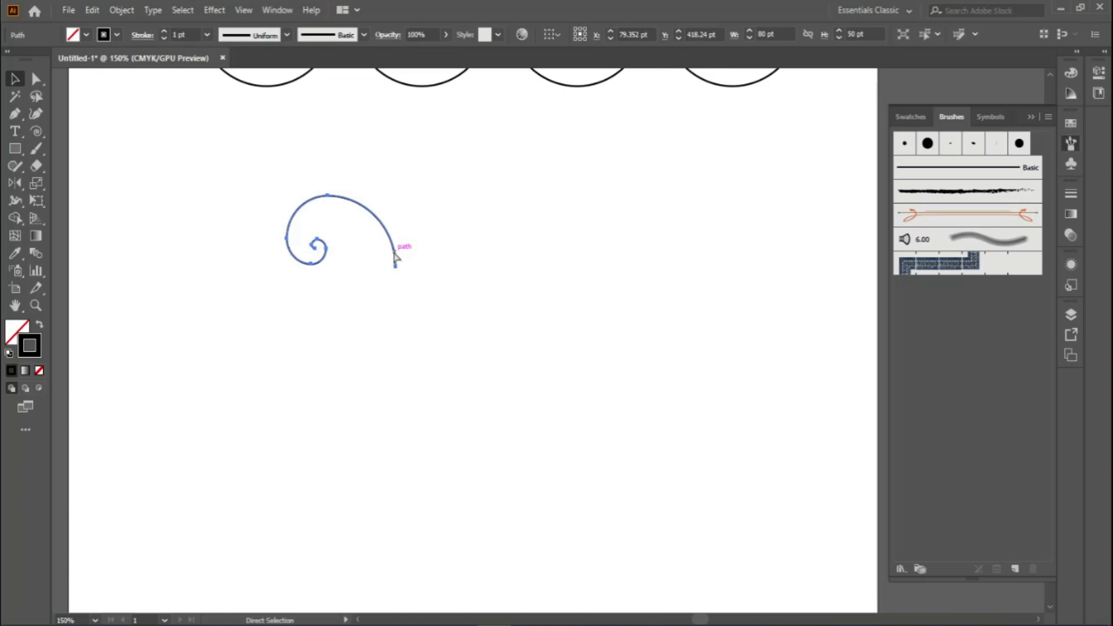
pyautogui.doubleClick(17, 183)
pyautogui.moveTo(627, 126); pyautogui.dragTo(461, 135)
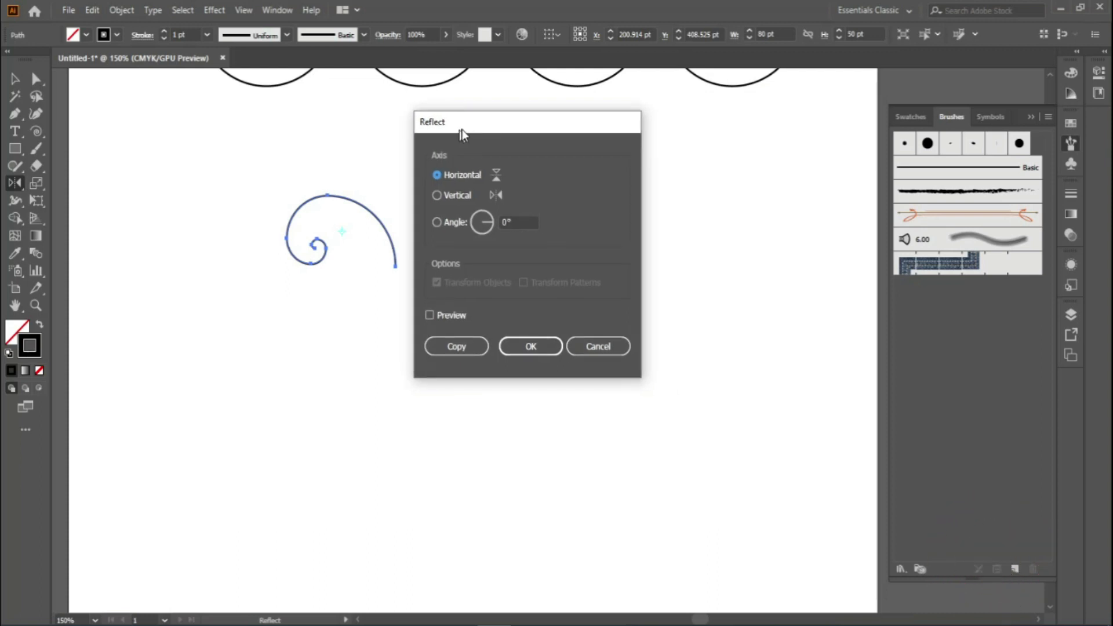
# Step: Preview a reflection of the spiral, then dismiss the Reflect dialog without applying it
pyautogui.moveTo(461, 135); pyautogui.dragTo(633, 316)
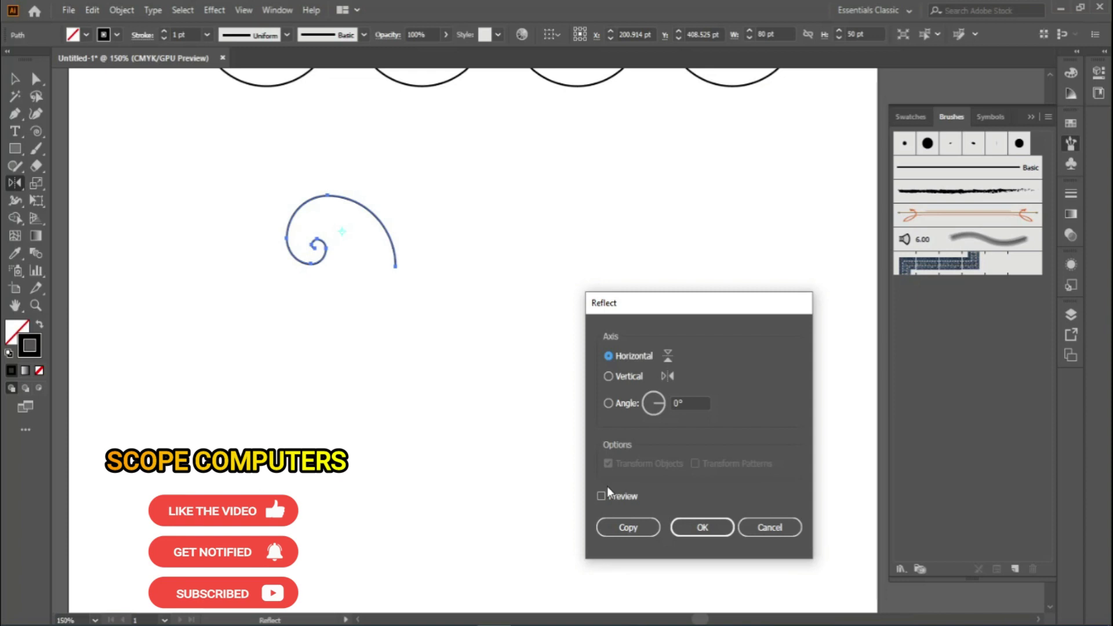
pyautogui.click(608, 490)
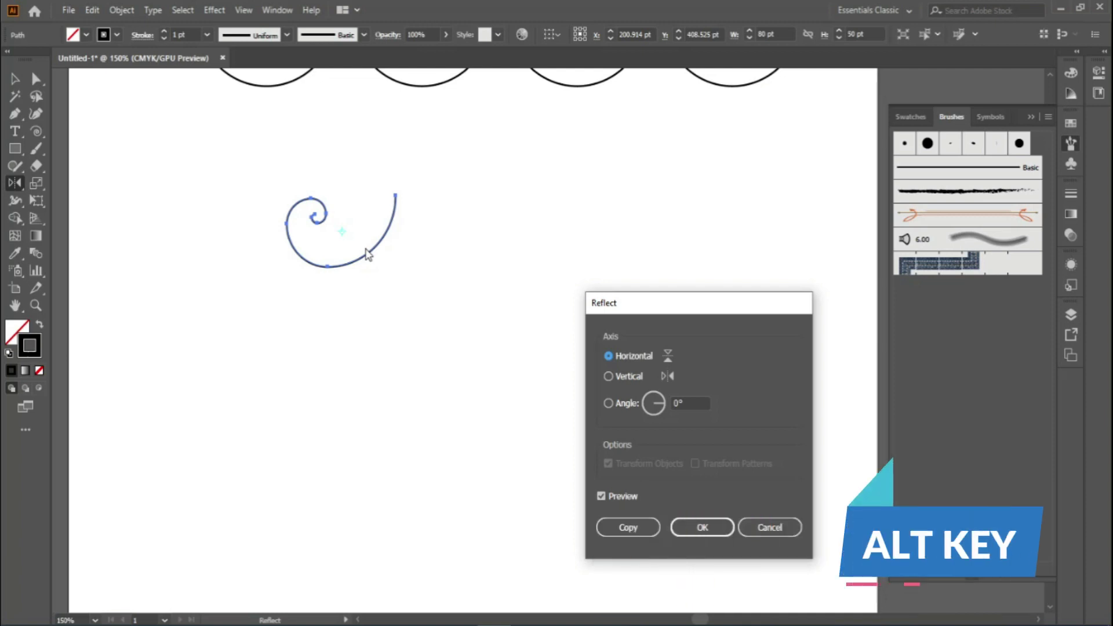
pyautogui.press('Return')
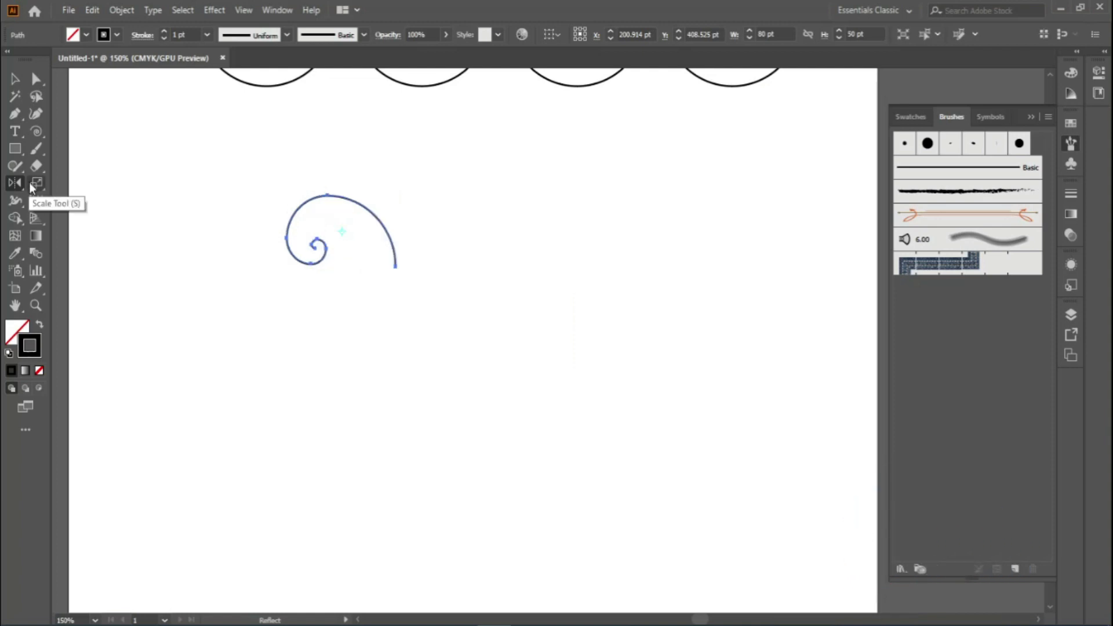
# Step: Reflect a copy of the spiral across a horizontal axis around its end anchor point
pyautogui.keyDown('alt'); pyautogui.click(396, 267); pyautogui.keyUp('alt')
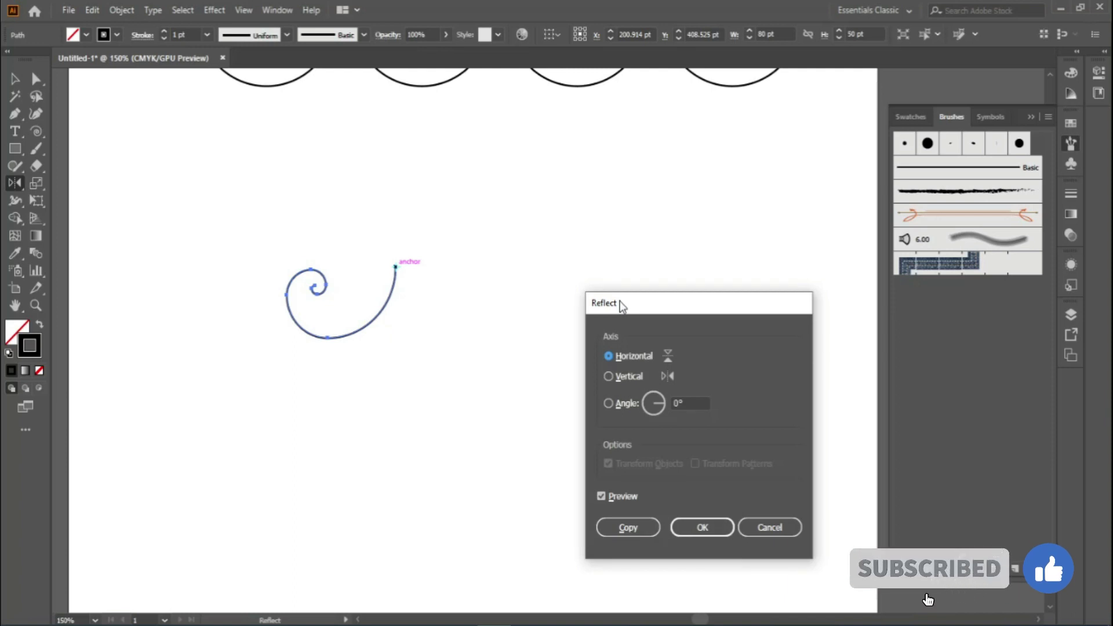
pyautogui.moveTo(620, 301); pyautogui.dragTo(618, 153)
pyautogui.click(606, 228)
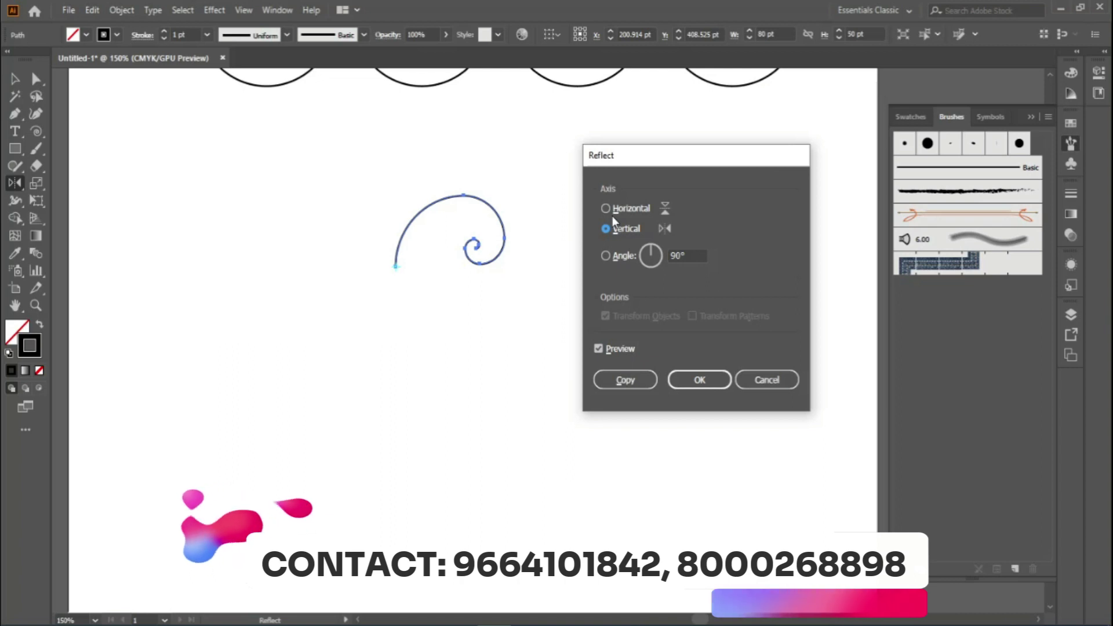
pyautogui.press('Tab')
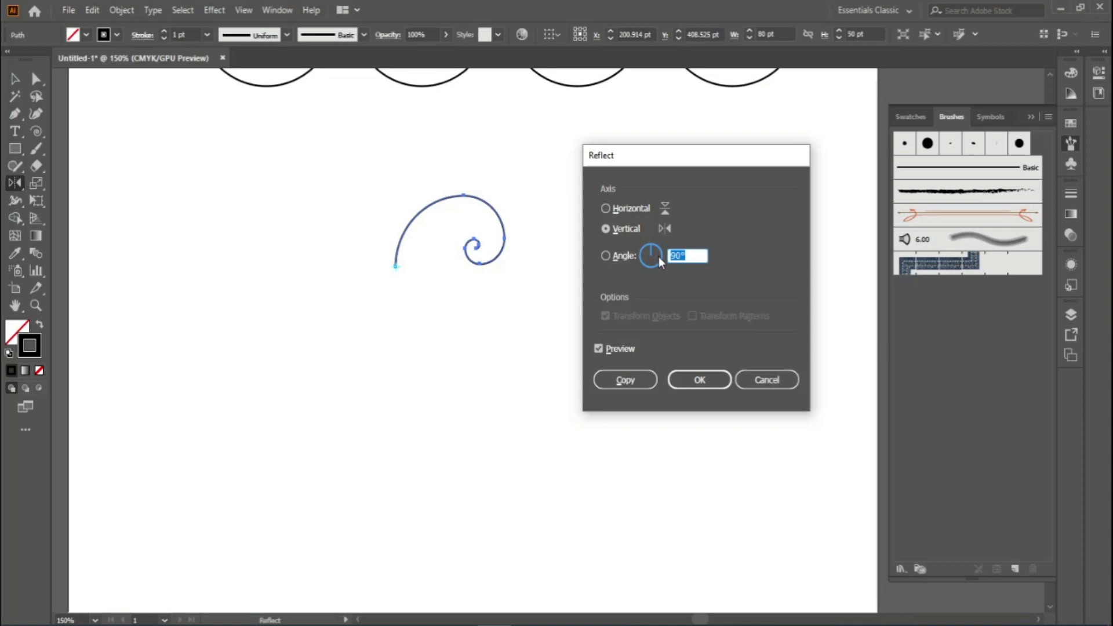
pyautogui.click(622, 260)
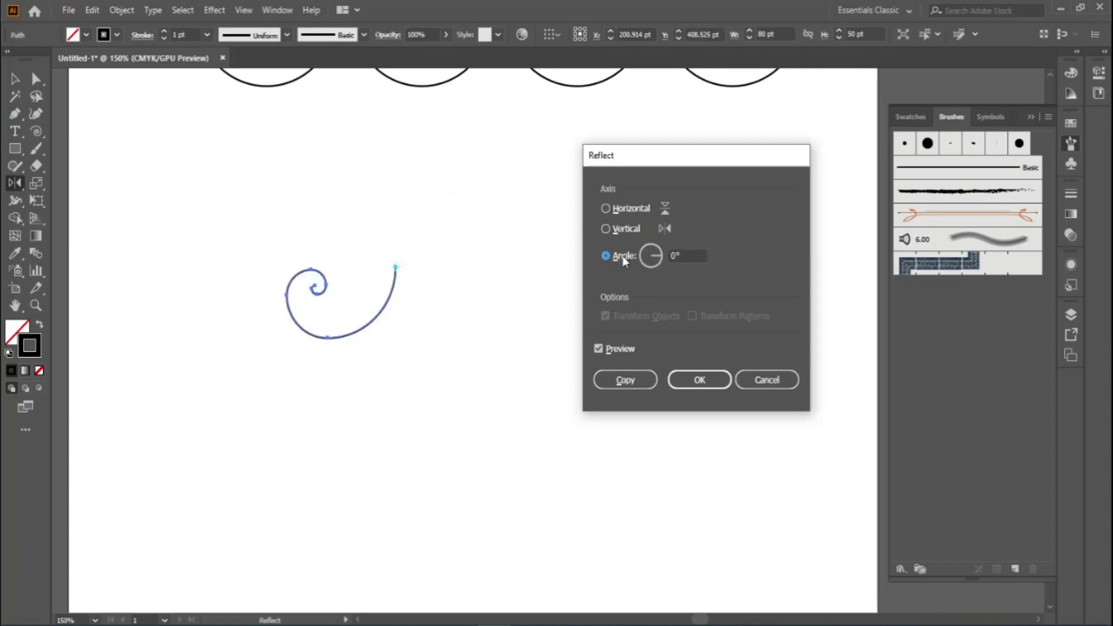
pyautogui.click(608, 208)
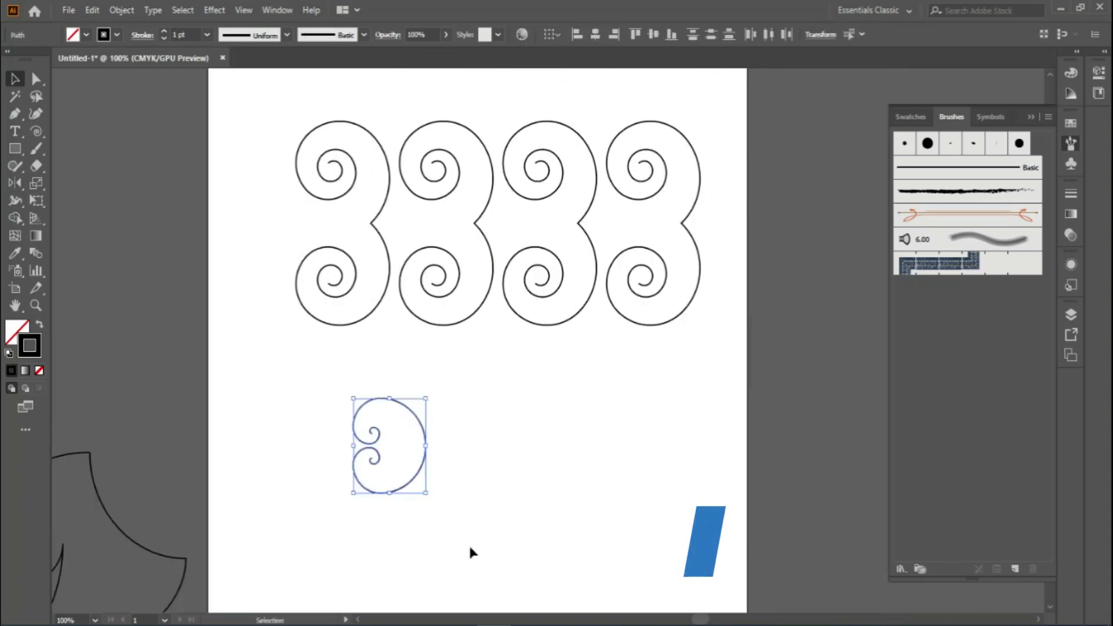
# Step: Return to the Selection tool and deselect the finished mirrored motif
pyautogui.press('a')
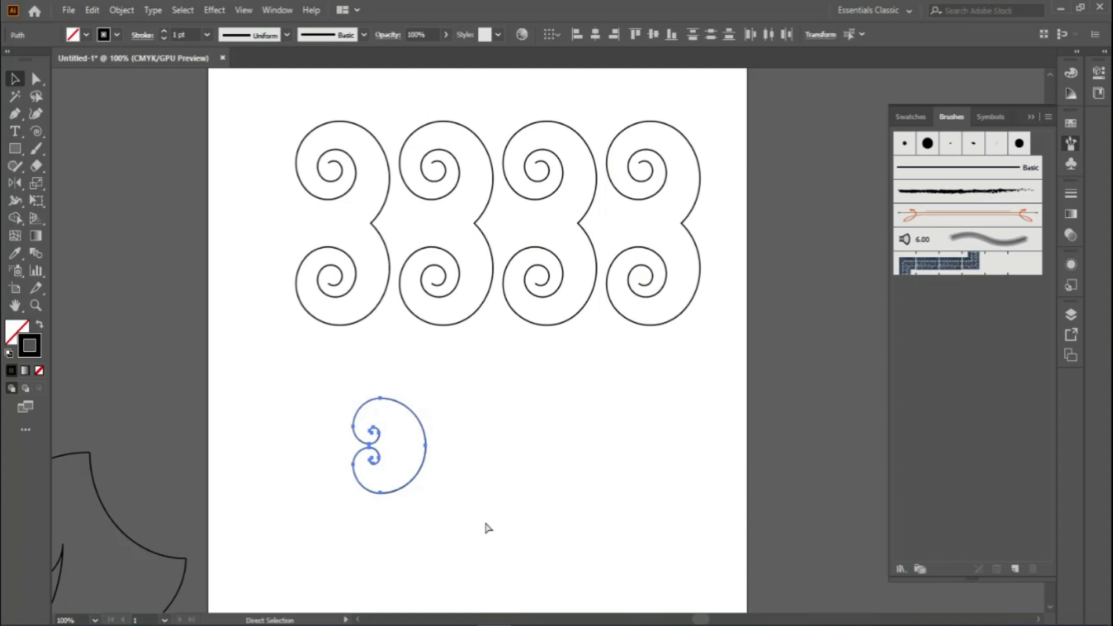
pyautogui.press('v')
pyautogui.click(489, 527)
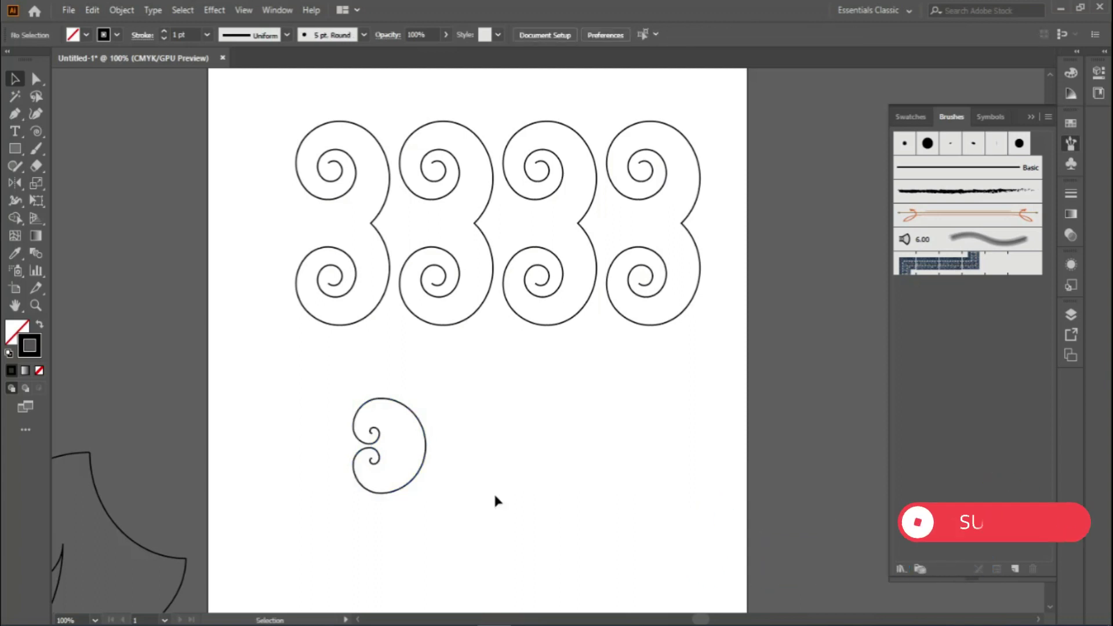